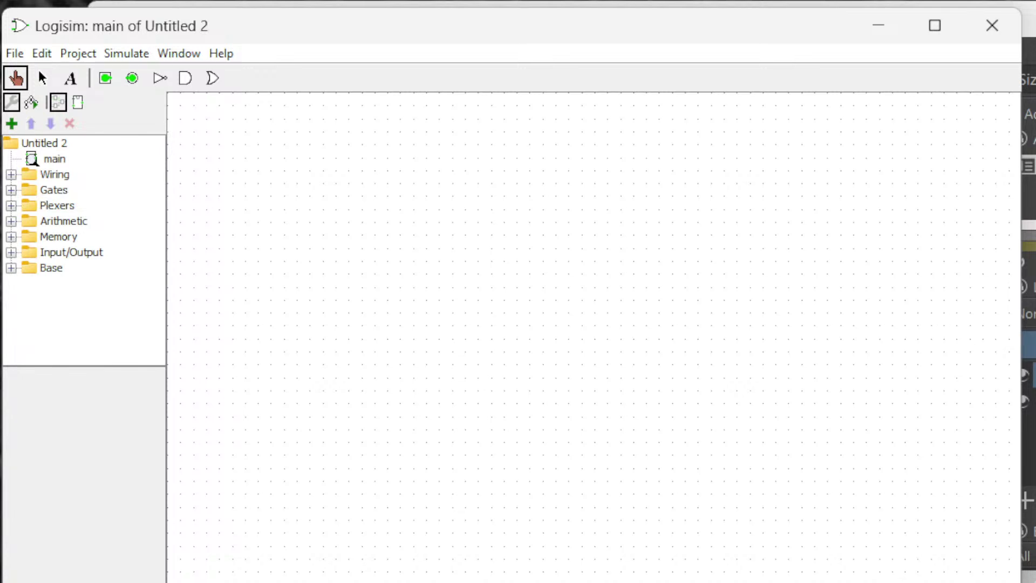
# Glance at the A, B, Cin truth table in Krita, then bring the empty Logisim circuit back to front
pyautogui.hotkey('alt', 'Tab')
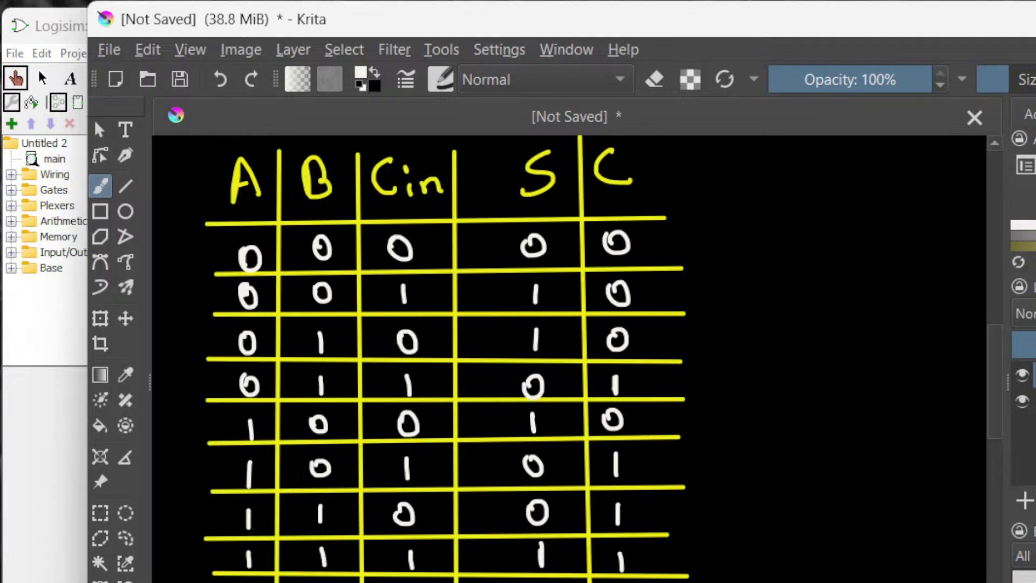
pyautogui.click(37, 70)
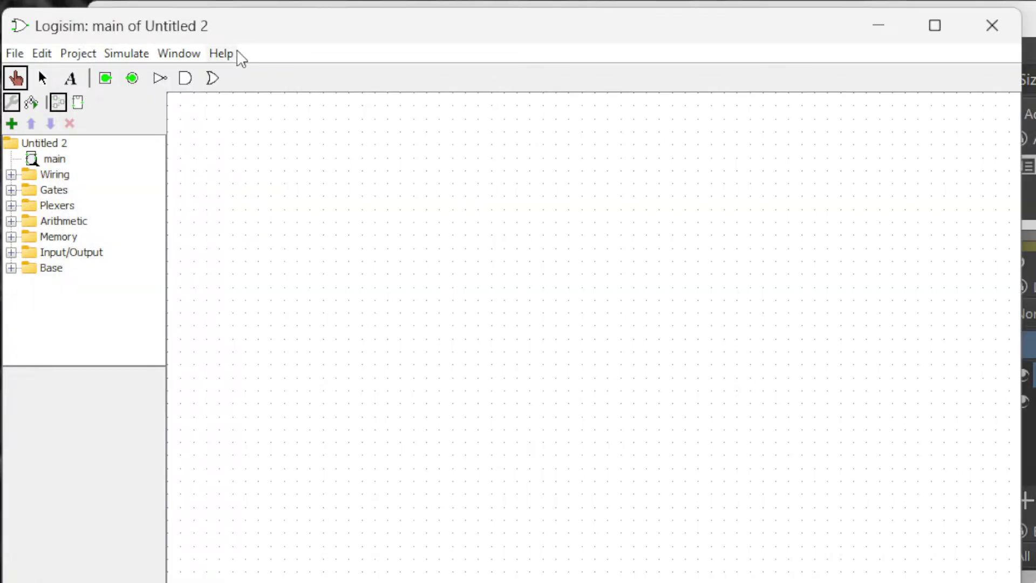
# Place an XOR gate on the canvas and reduce its inputs to 2
pyautogui.click(11, 190)
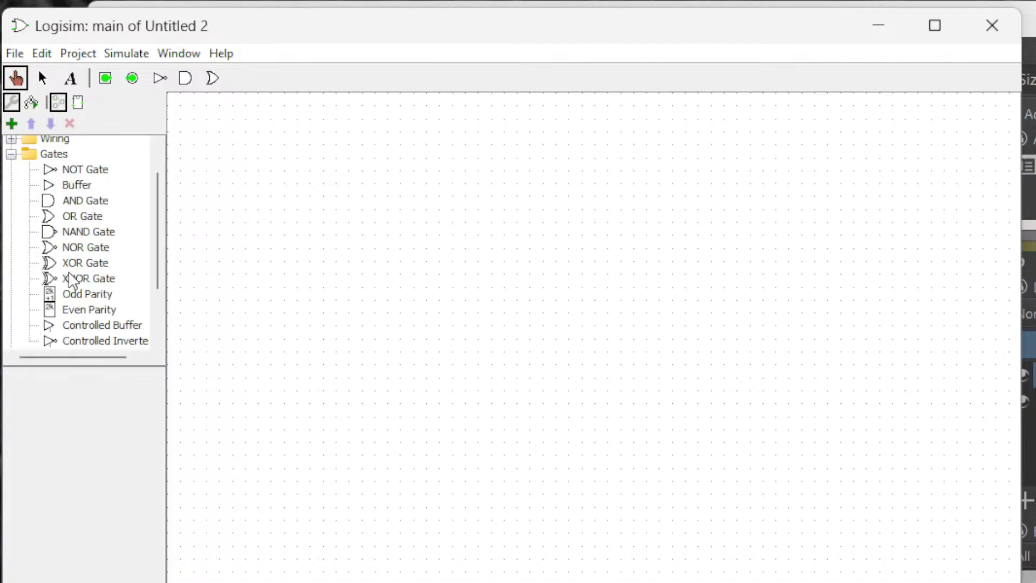
pyautogui.click(76, 264)
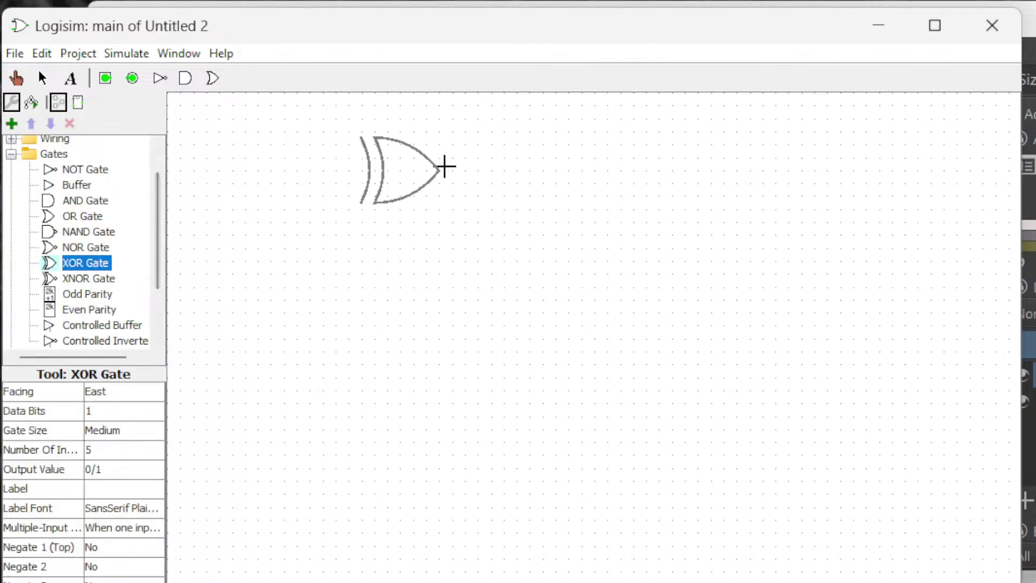
pyautogui.click(458, 183)
pyautogui.click(103, 453)
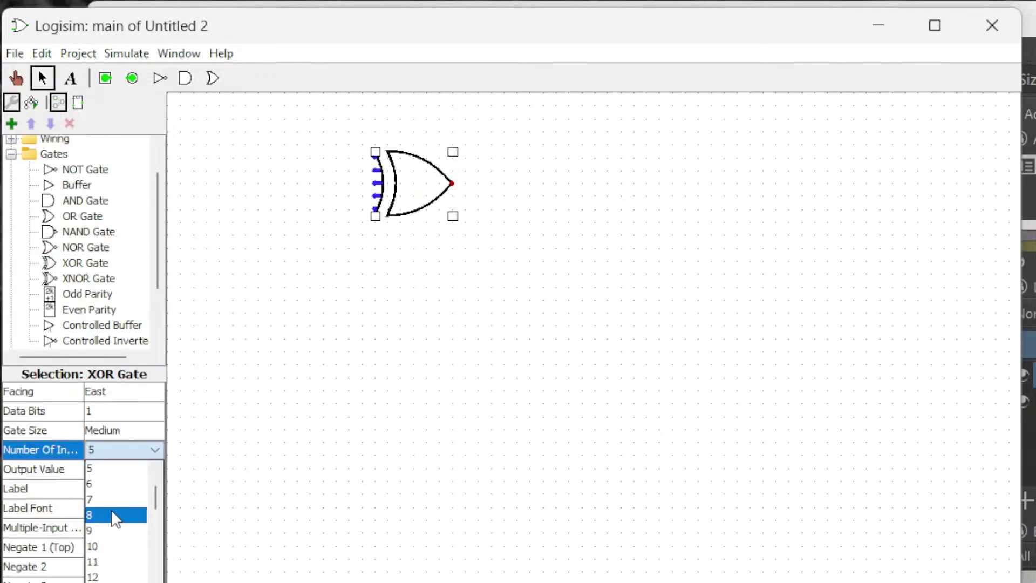
pyautogui.moveTo(156, 513); pyautogui.dragTo(156, 483)
pyautogui.click(108, 469)
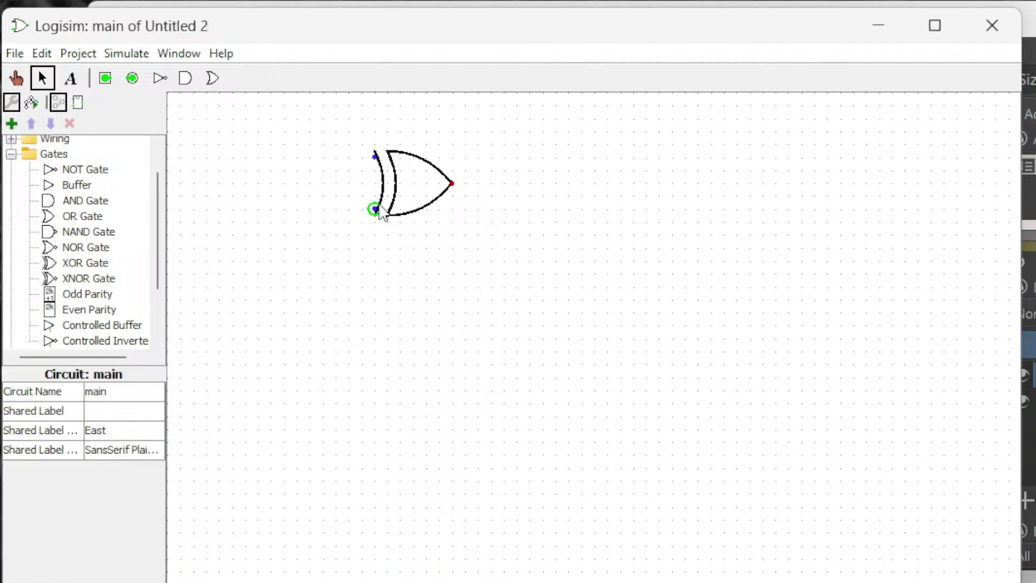
# Duplicate the XOR gate and position the copy to the right of the first
pyautogui.click(646, 244)
pyautogui.hotkey('ctrl', 'v')
pyautogui.moveTo(444, 195); pyautogui.dragTo(644, 212)
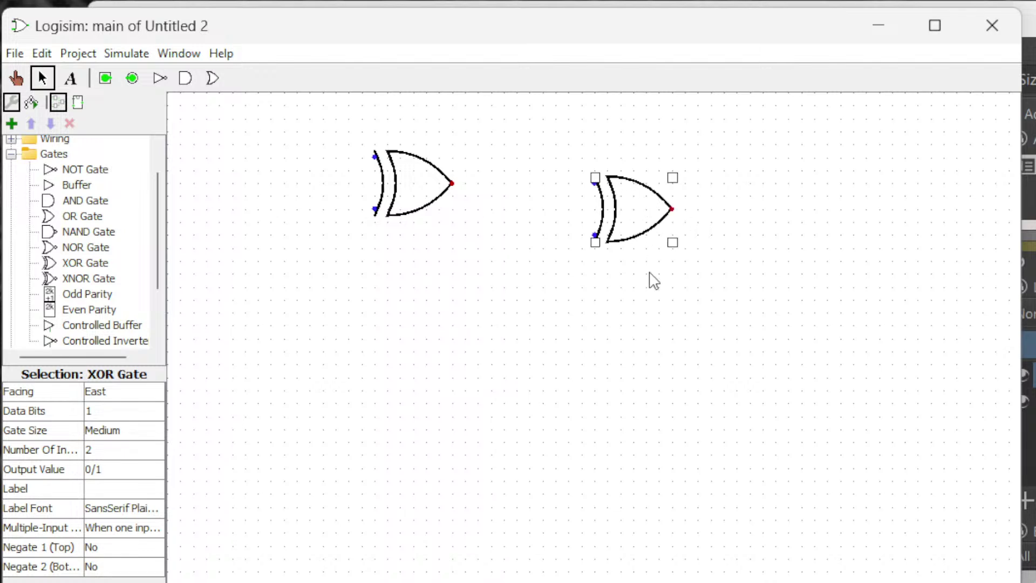
pyautogui.click(644, 294)
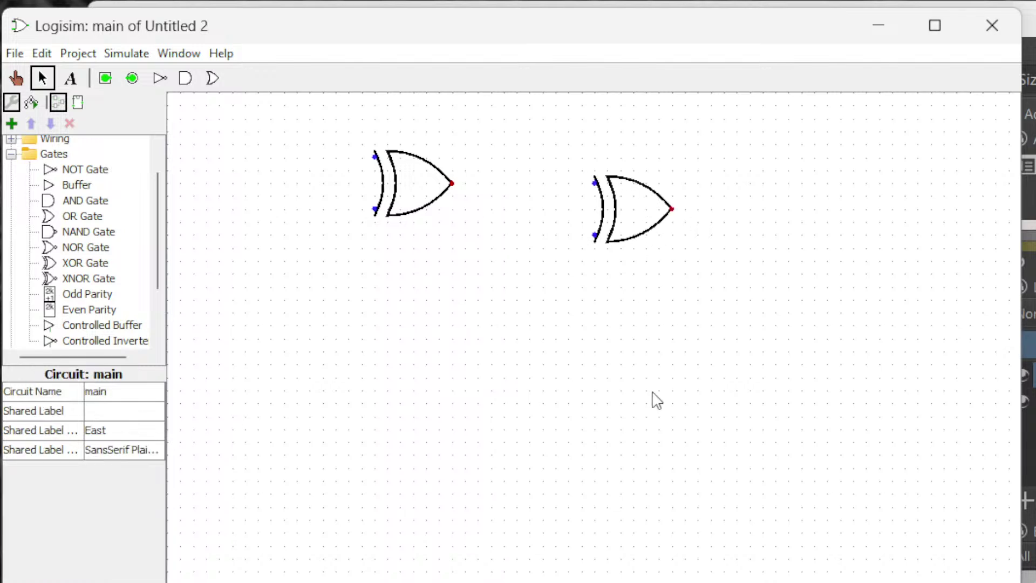
# Place a 2-input AND gate below the XOR gates, nudging the second XOR left and up
pyautogui.click(185, 78)
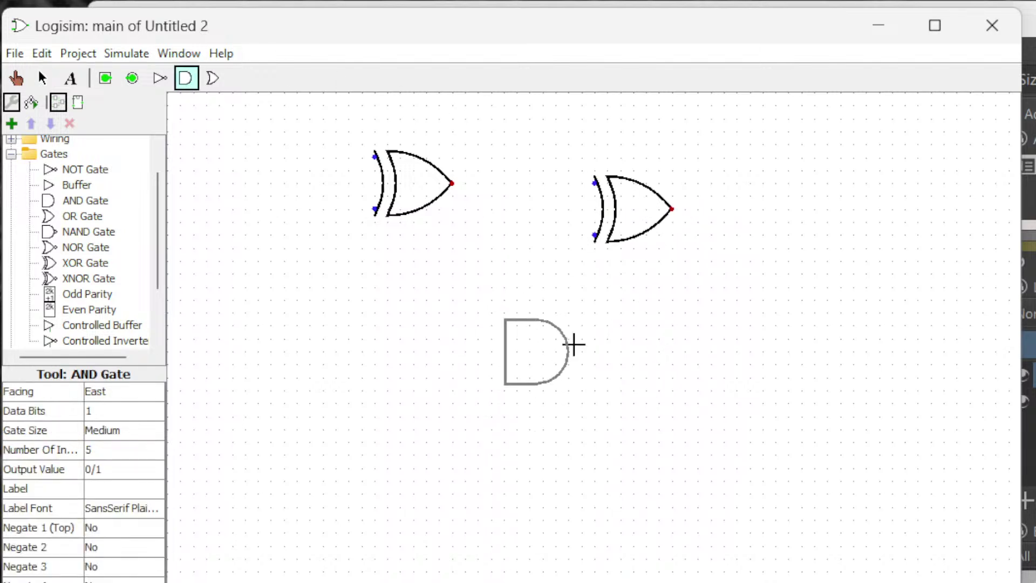
pyautogui.click(608, 339)
pyautogui.moveTo(639, 209); pyautogui.dragTo(585, 195)
pyautogui.click(590, 356)
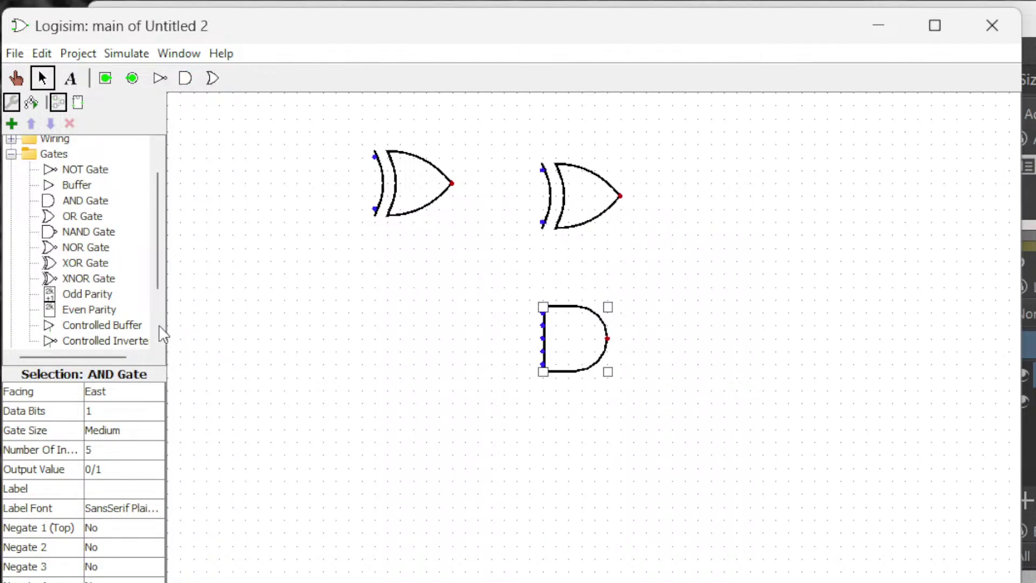
pyautogui.click(119, 451)
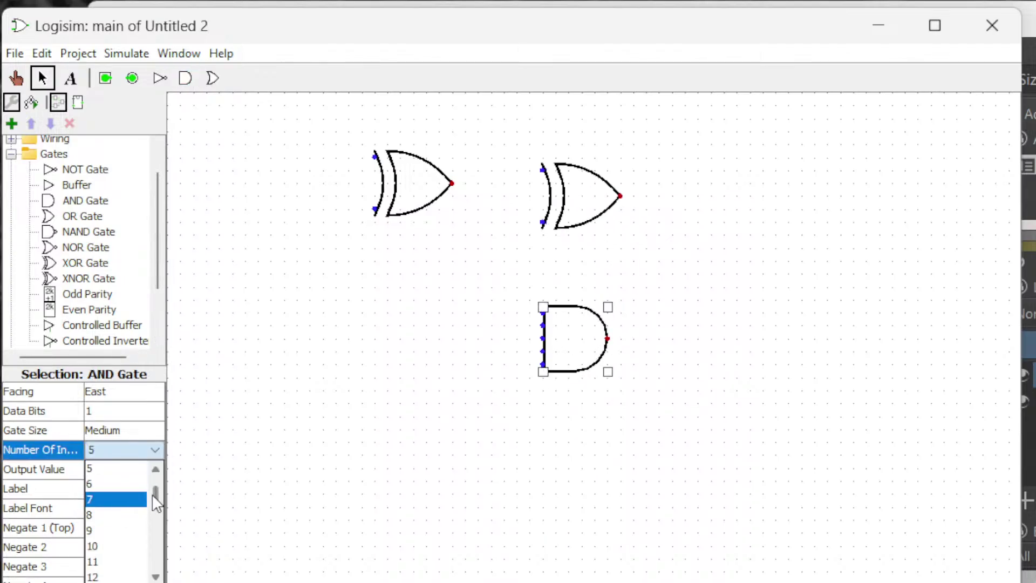
pyautogui.moveTo(155, 493); pyautogui.dragTo(139, 483)
pyautogui.click(135, 470)
pyautogui.click(446, 432)
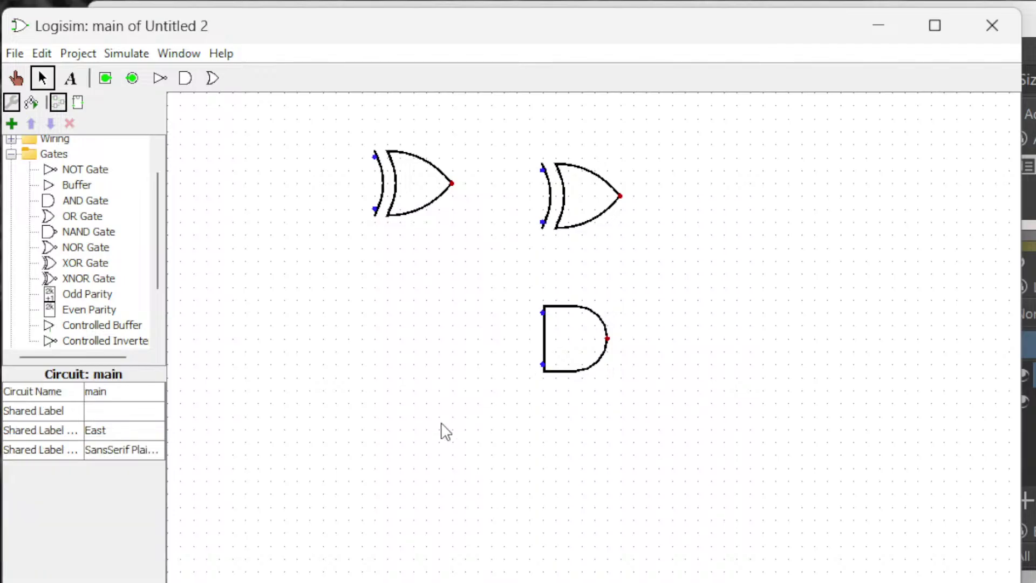
# Duplicate the AND gate and place the copy below the original
pyautogui.click(582, 352)
pyautogui.click(730, 438)
pyautogui.hotkey('ctrl', 'v')
pyautogui.moveTo(580, 351); pyautogui.dragTo(554, 468)
pyautogui.click(769, 377)
# Place an OR gate right of the AND gates and set it to 2 inputs
pyautogui.click(212, 78)
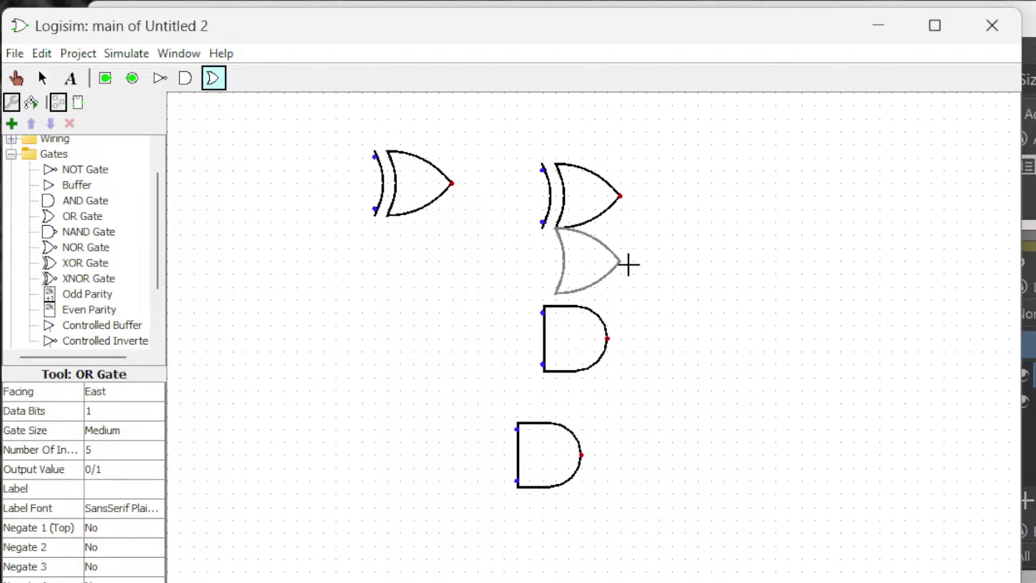
pyautogui.click(787, 377)
pyautogui.moveTo(757, 393); pyautogui.dragTo(718, 393)
pyautogui.click(731, 464)
pyautogui.click(739, 397)
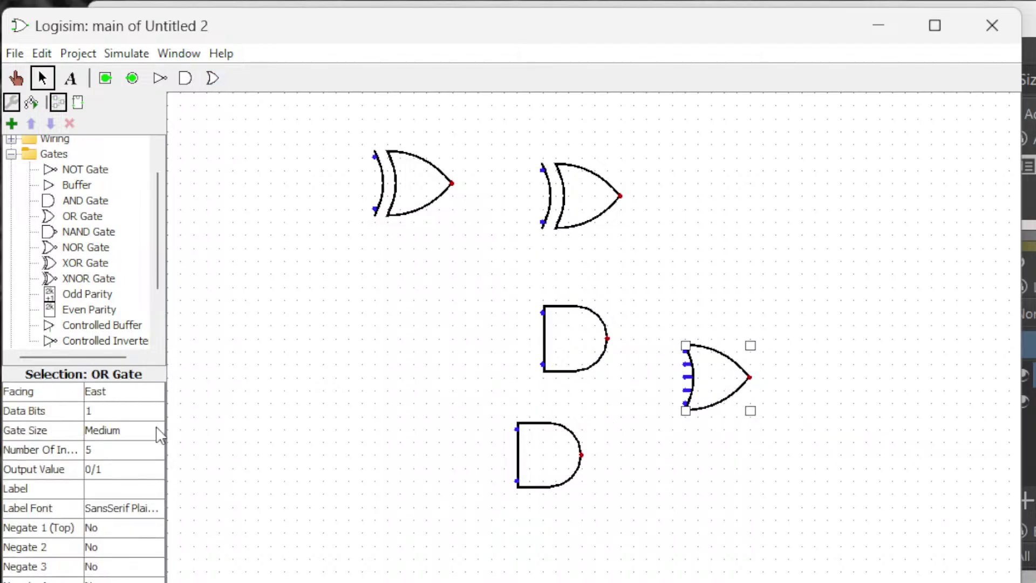
pyautogui.click(135, 449)
pyautogui.click(154, 450)
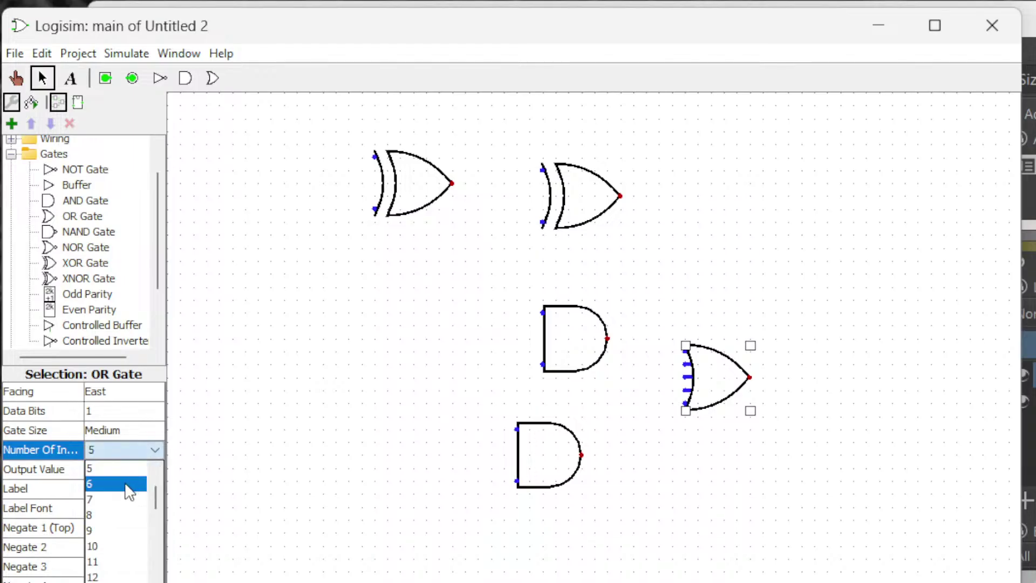
pyautogui.scroll(1, 129, 486)
pyautogui.click(128, 479)
pyautogui.click(673, 440)
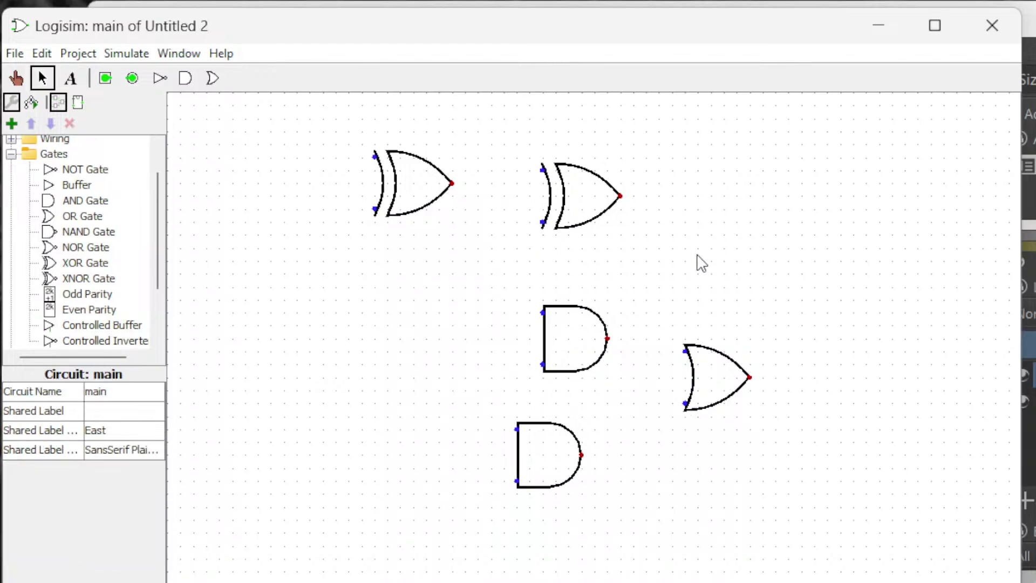
# Add an output pin right of the second XOR gate and wire the XOR output to it
pyautogui.click(132, 80)
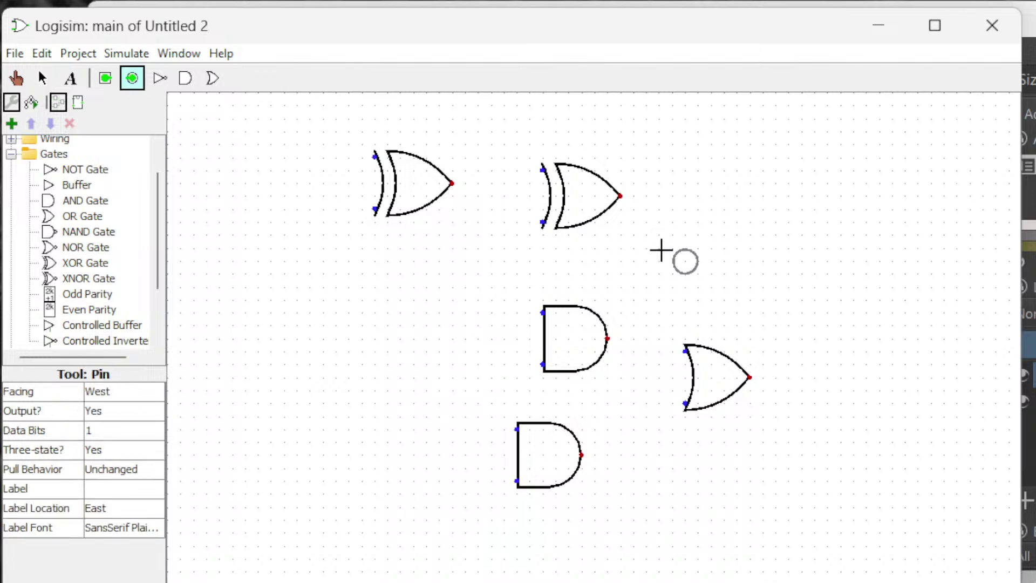
pyautogui.click(697, 198)
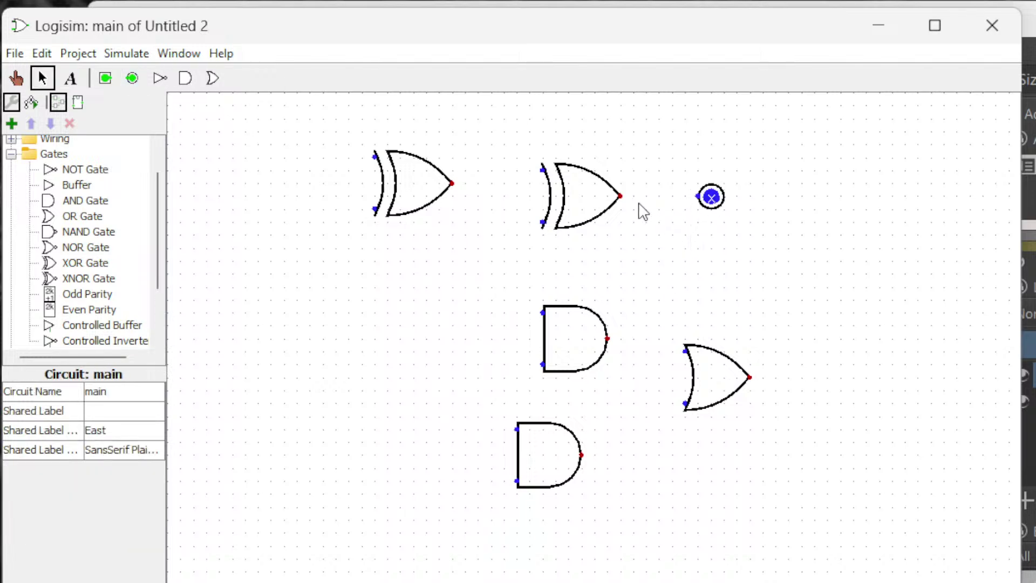
pyautogui.moveTo(620, 196); pyautogui.dragTo(699, 197)
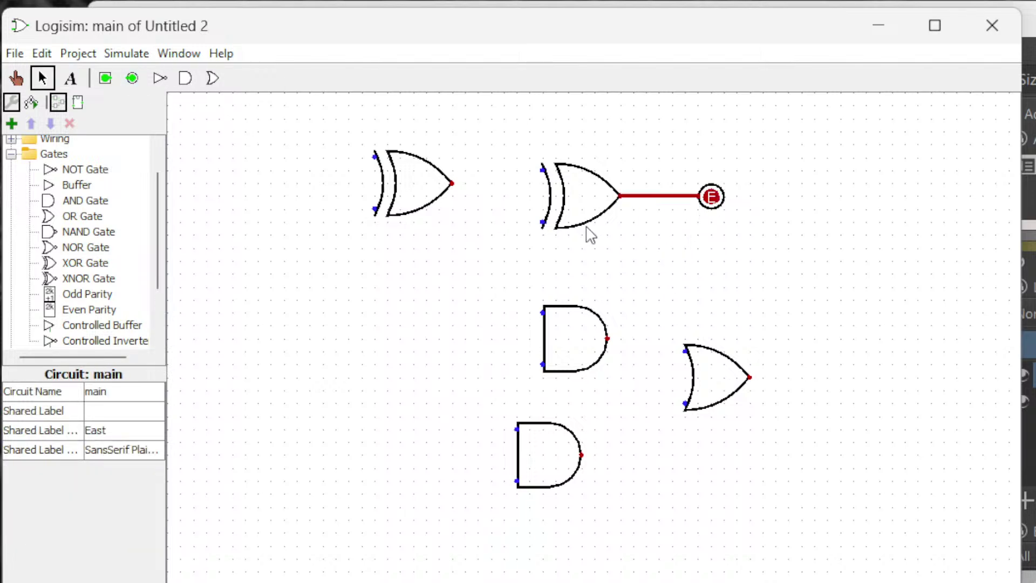
pyautogui.click(711, 200)
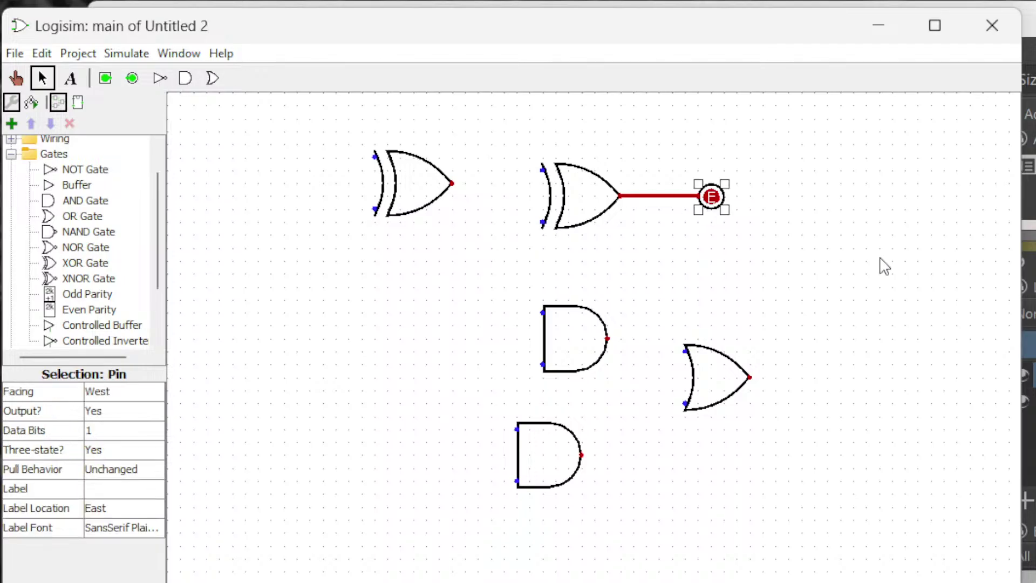
pyautogui.click(888, 273)
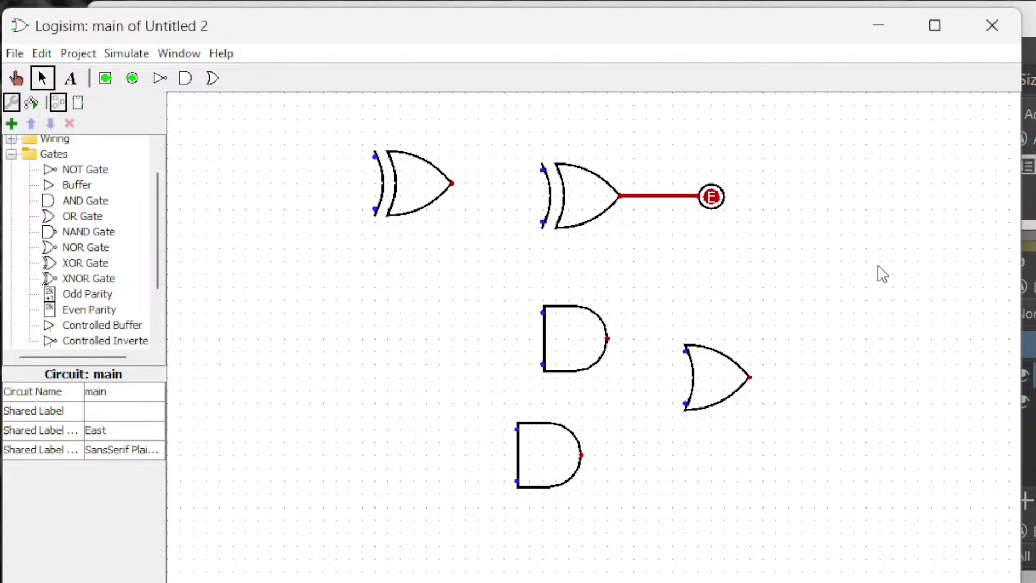
pyautogui.click(720, 198)
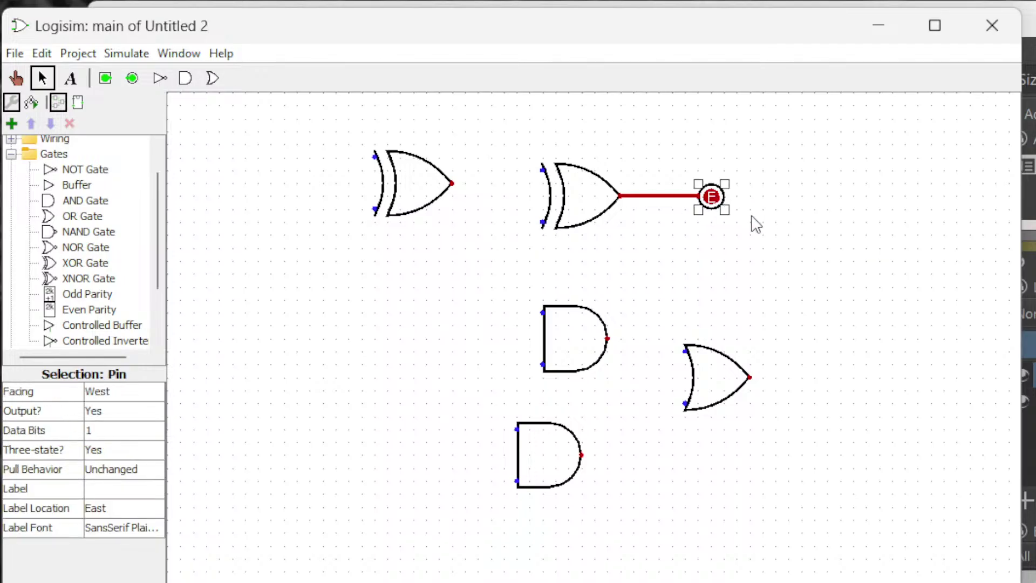
pyautogui.click(801, 249)
pyautogui.click(730, 208)
# Add an output pin right of the OR gate and connect the OR output to it
pyautogui.click(789, 378)
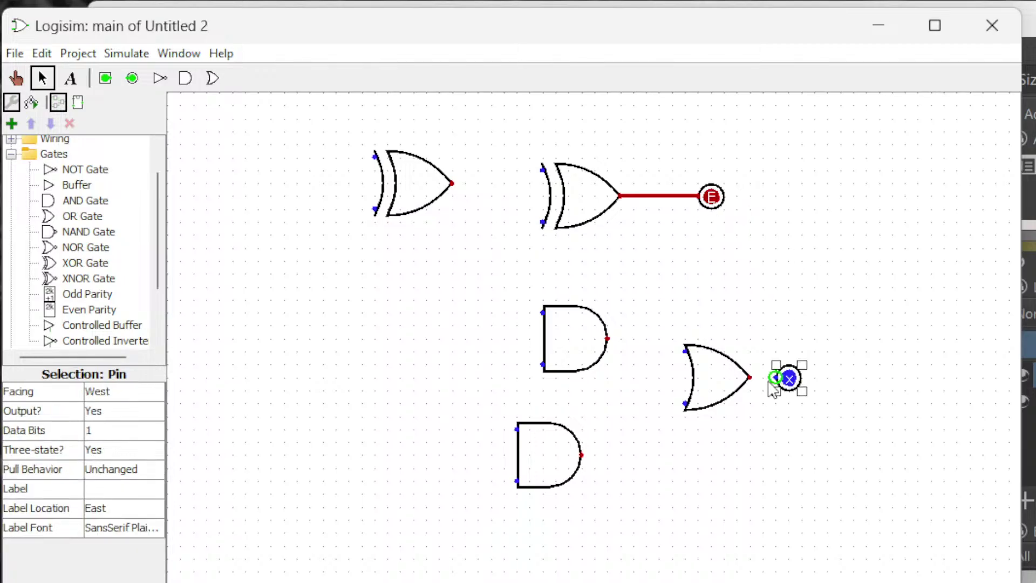
pyautogui.moveTo(755, 377); pyautogui.dragTo(777, 378)
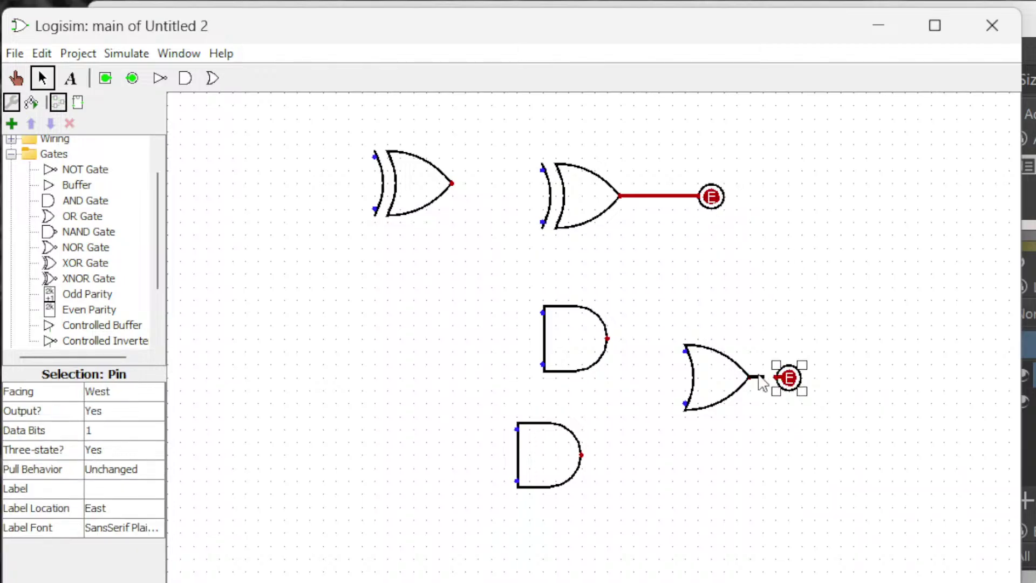
pyautogui.click(863, 372)
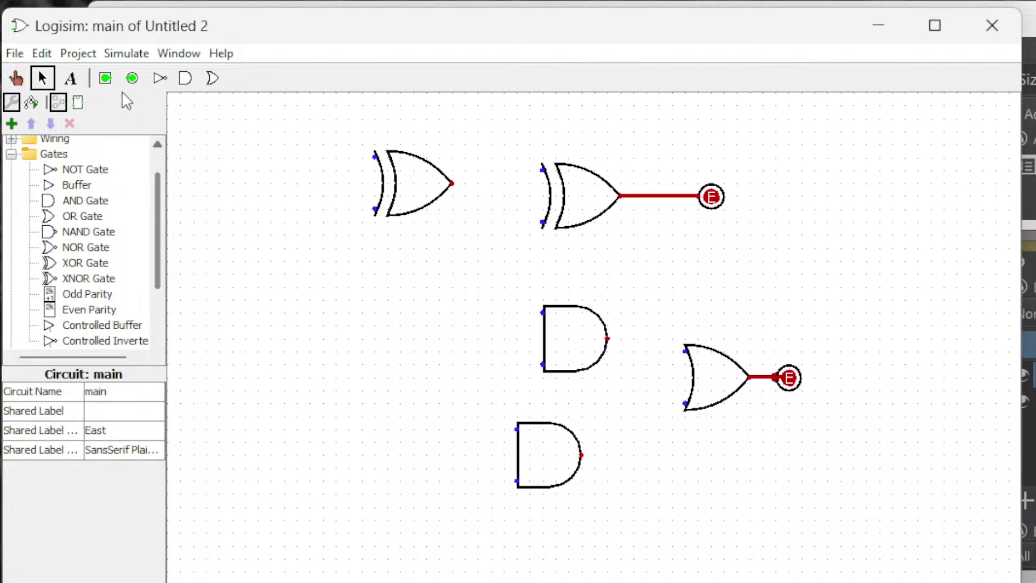
pyautogui.click(105, 78)
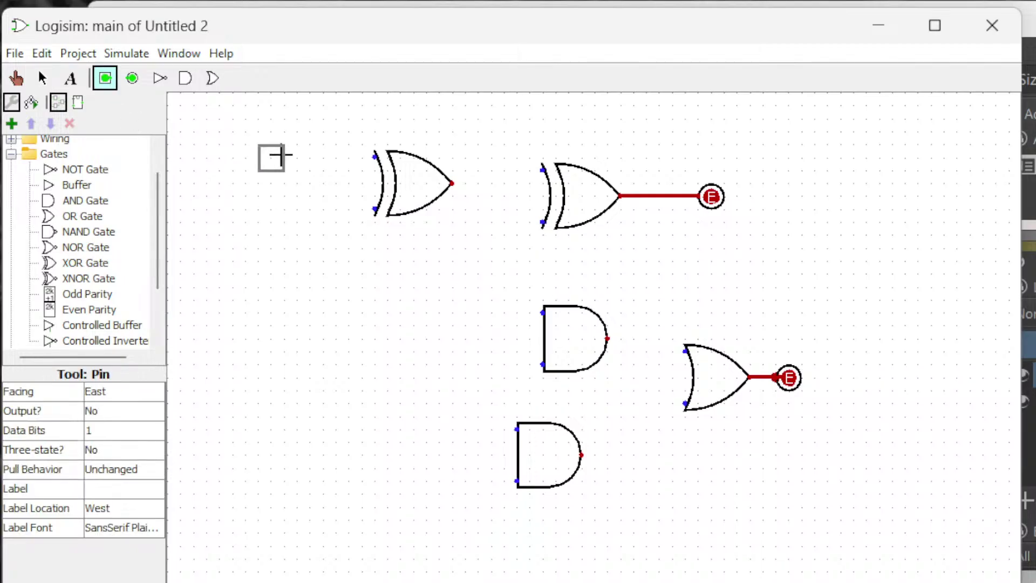
# Place three input pins on the left: two into the first XOR's inputs, one toward the upper AND
pyautogui.click(282, 155)
pyautogui.moveTo(284, 157); pyautogui.dragTo(373, 162)
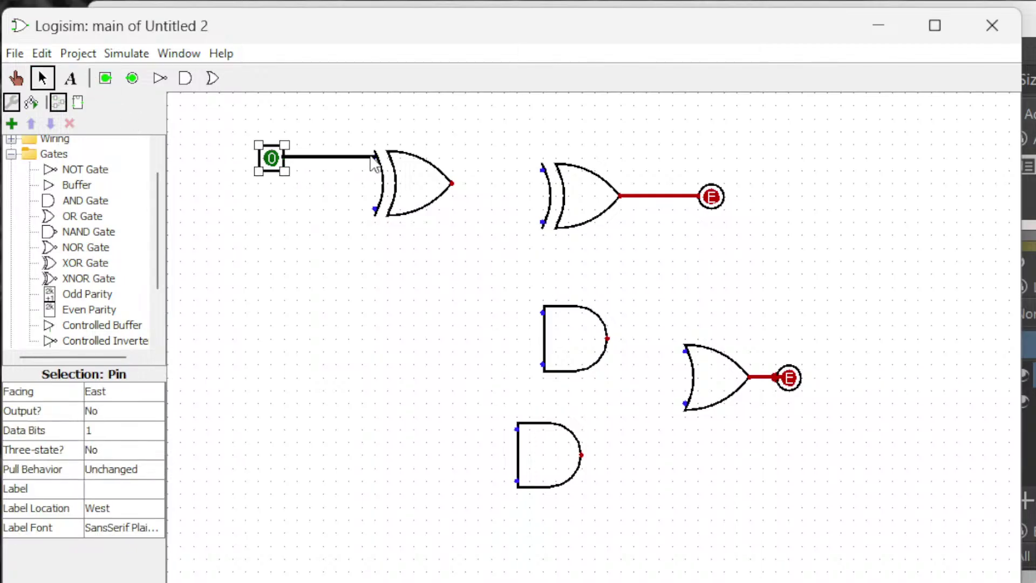
pyautogui.click(326, 218)
pyautogui.click(107, 81)
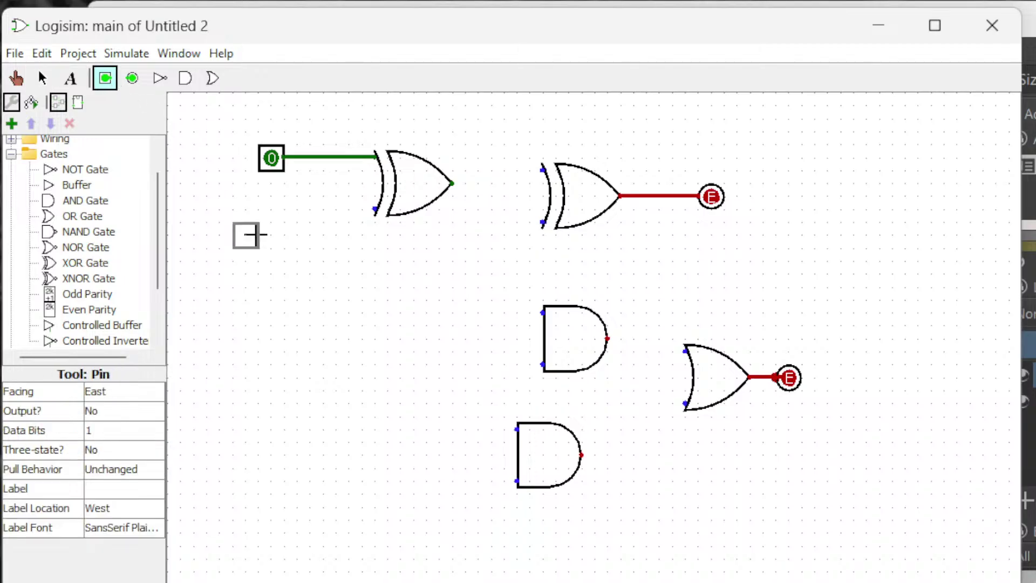
pyautogui.click(284, 204)
pyautogui.moveTo(283, 209); pyautogui.dragTo(377, 209)
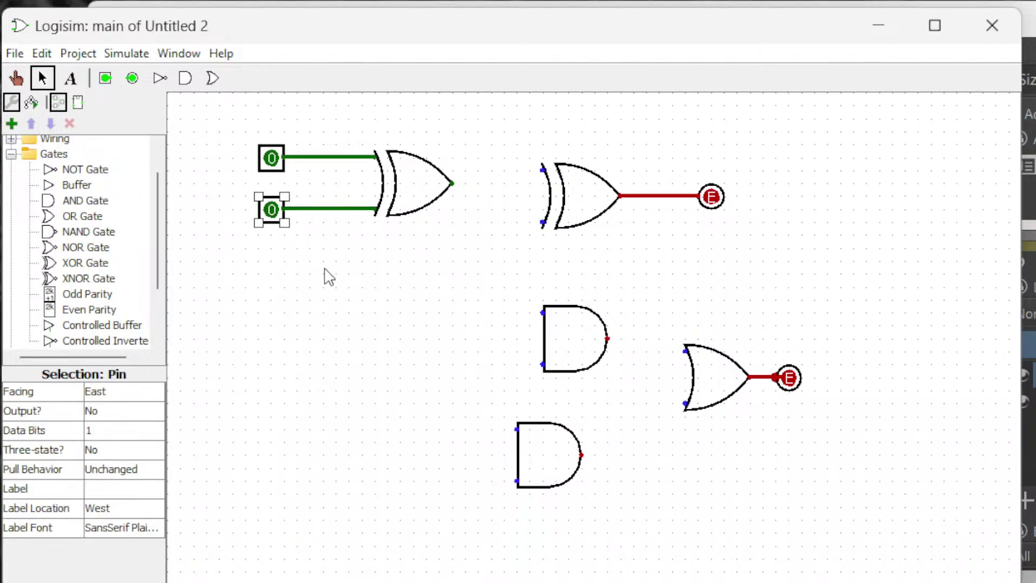
pyautogui.click(329, 276)
pyautogui.click(105, 78)
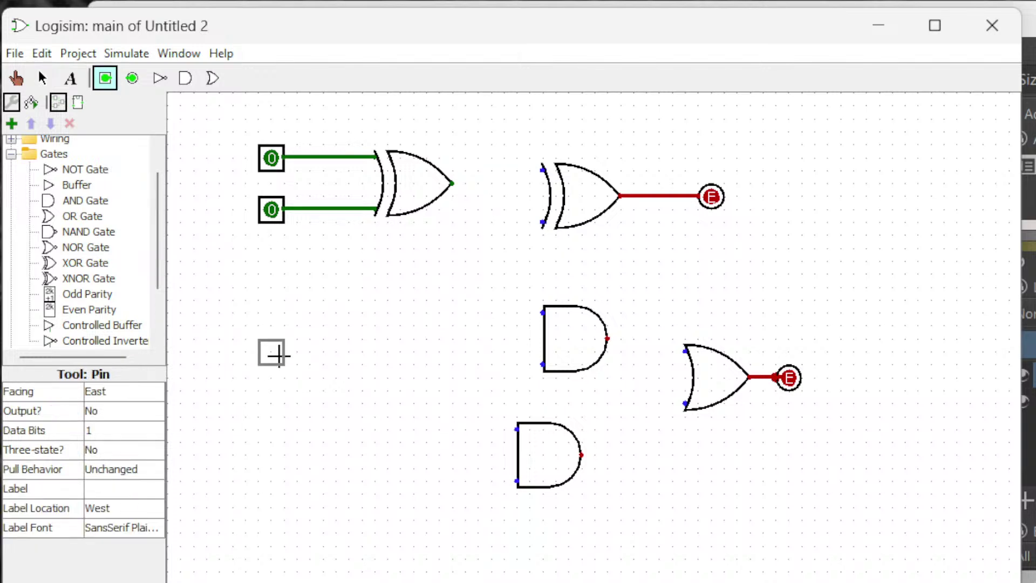
pyautogui.click(278, 369)
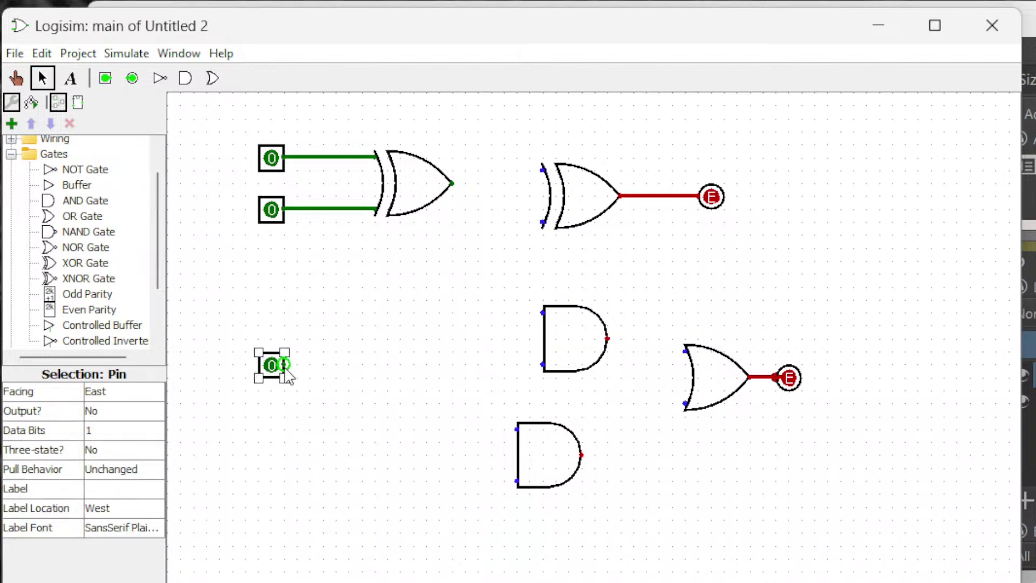
pyautogui.moveTo(285, 365); pyautogui.dragTo(543, 365)
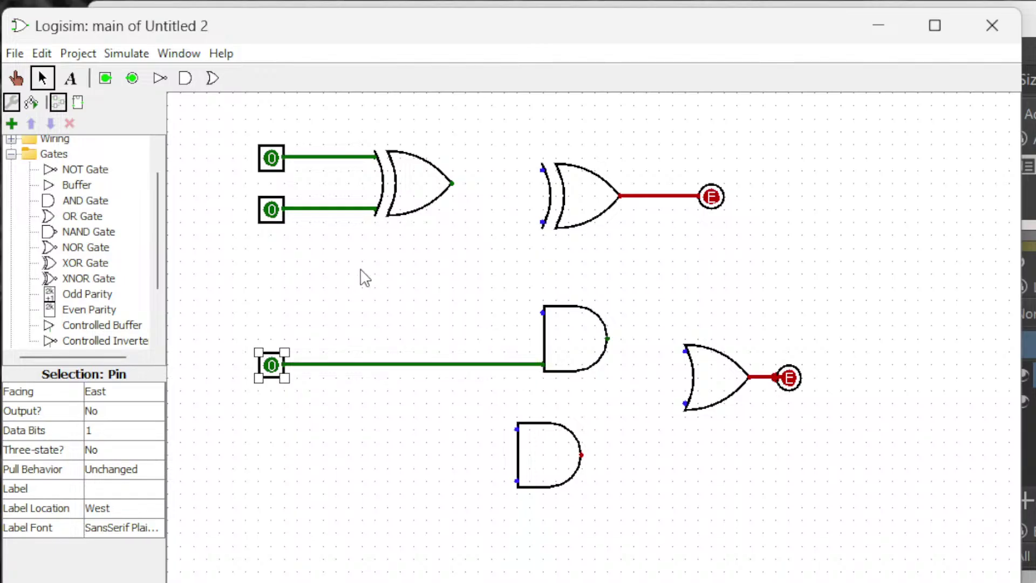
# Label the top input pin A and the second input pin B
pyautogui.click(270, 164)
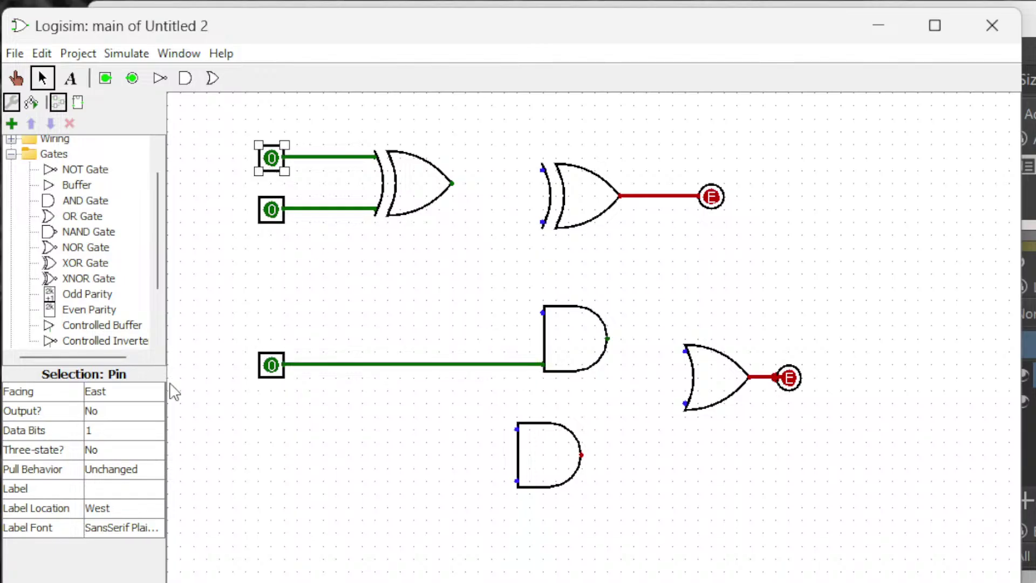
pyautogui.click(107, 491)
pyautogui.write('A')
pyautogui.click(227, 459)
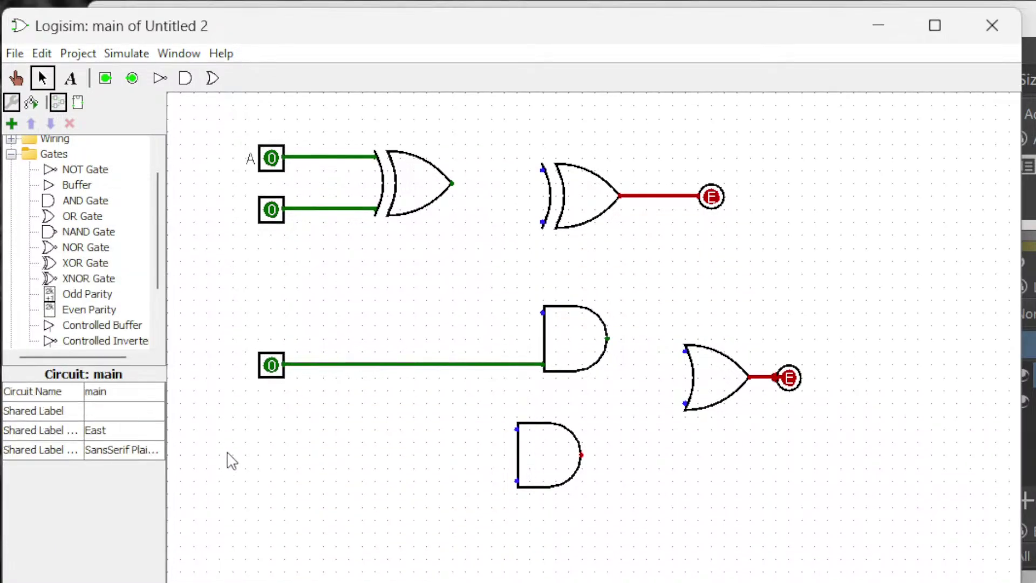
pyautogui.click(282, 214)
pyautogui.click(254, 403)
pyautogui.click(278, 216)
pyautogui.click(128, 490)
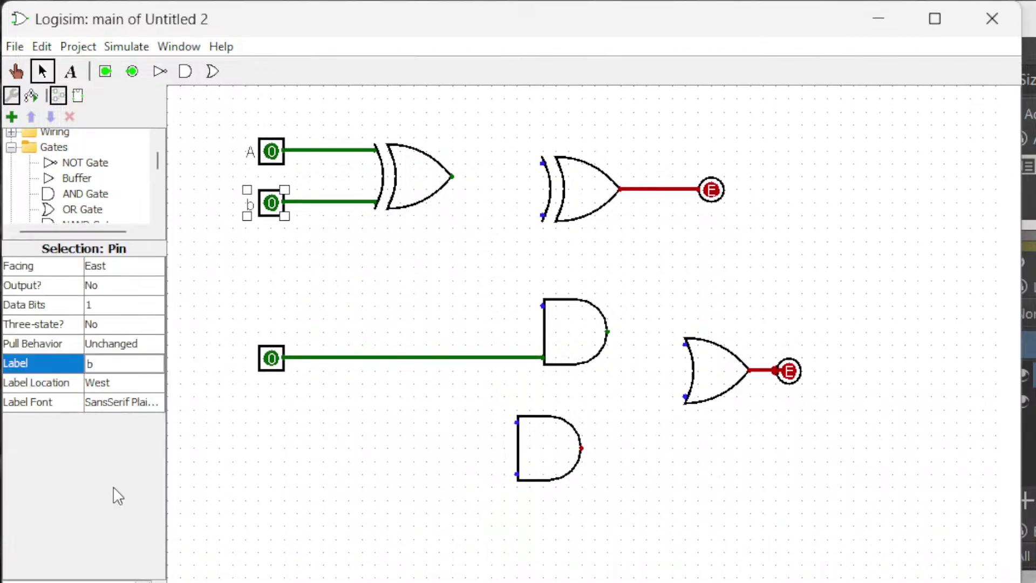
pyautogui.press('BackSpace')
pyautogui.write('B')
pyautogui.click(186, 573)
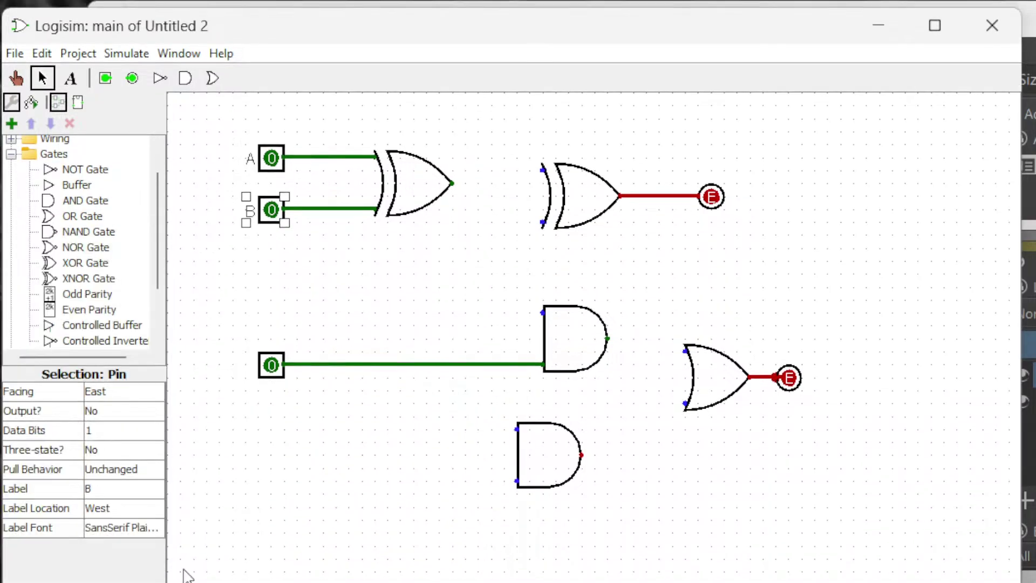
# Label the lower-left input pin Cin
pyautogui.click(271, 371)
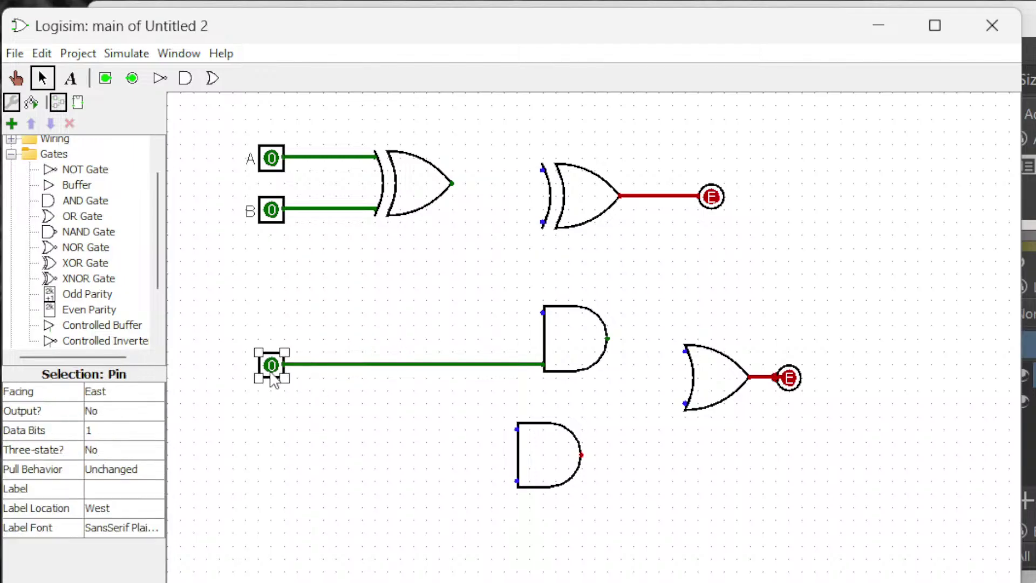
pyautogui.click(127, 489)
pyautogui.write('C')
pyautogui.press('Return')
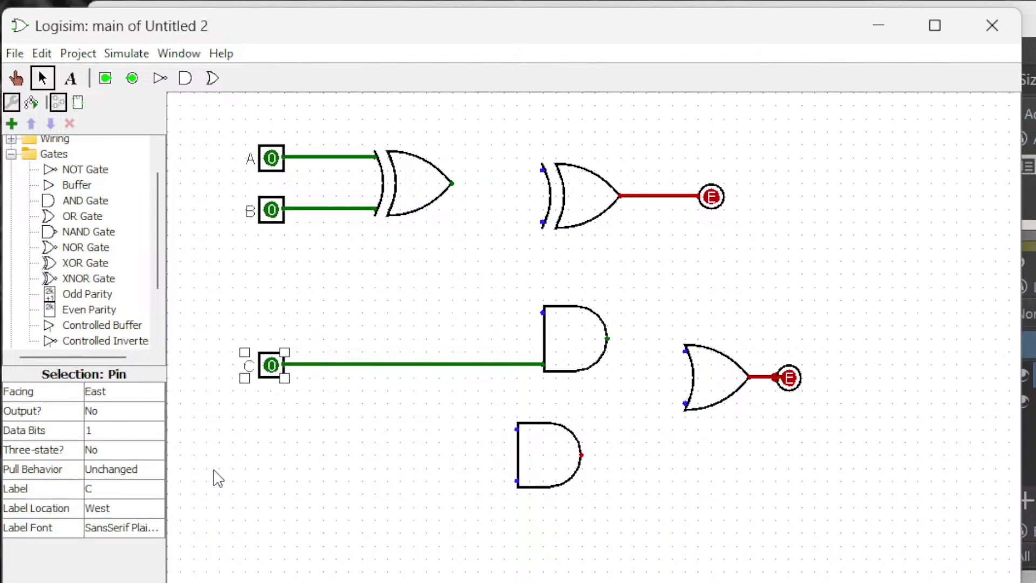
pyautogui.click(134, 488)
pyautogui.write('in')
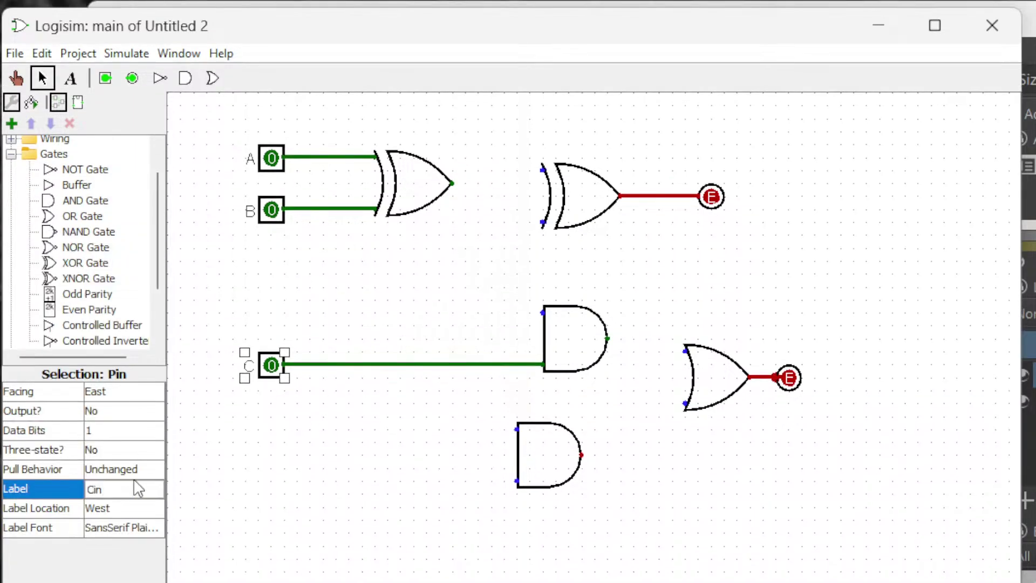
pyautogui.press('Return')
pyautogui.click(459, 548)
# Label the XOR output pin Sum and the OR output pin Cout
pyautogui.click(706, 205)
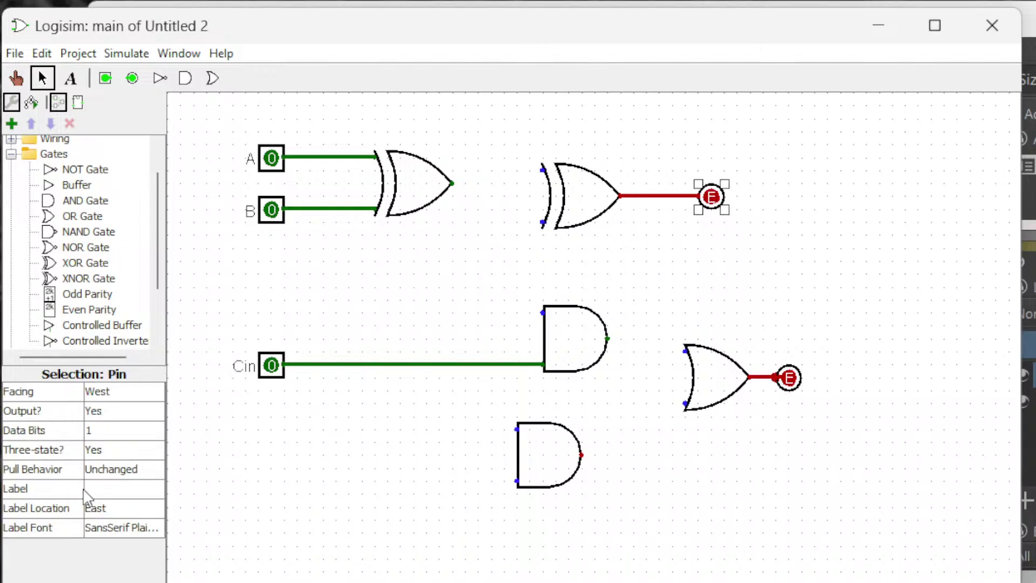
pyautogui.click(109, 489)
pyautogui.write('s')
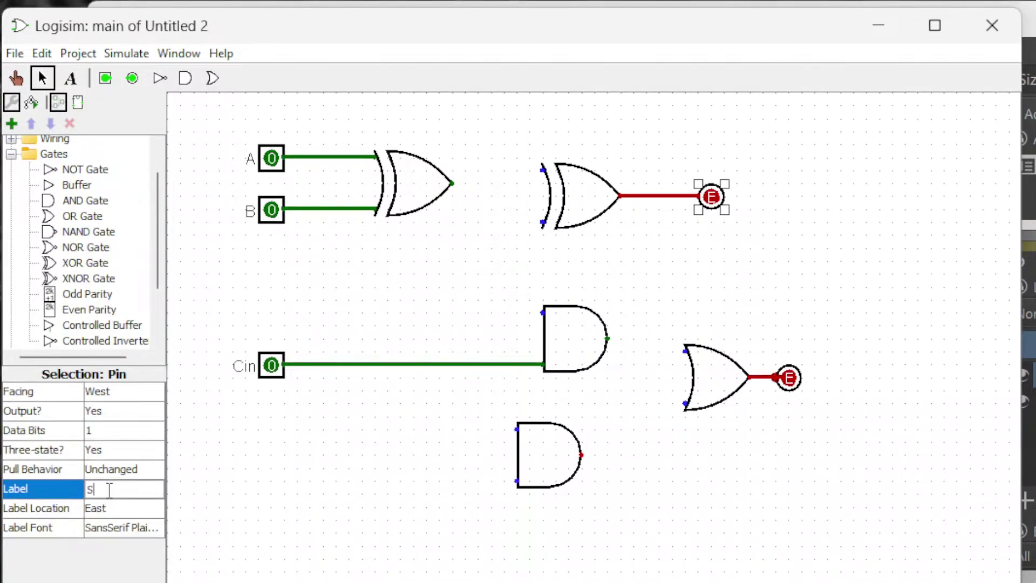
pyautogui.press('Return')
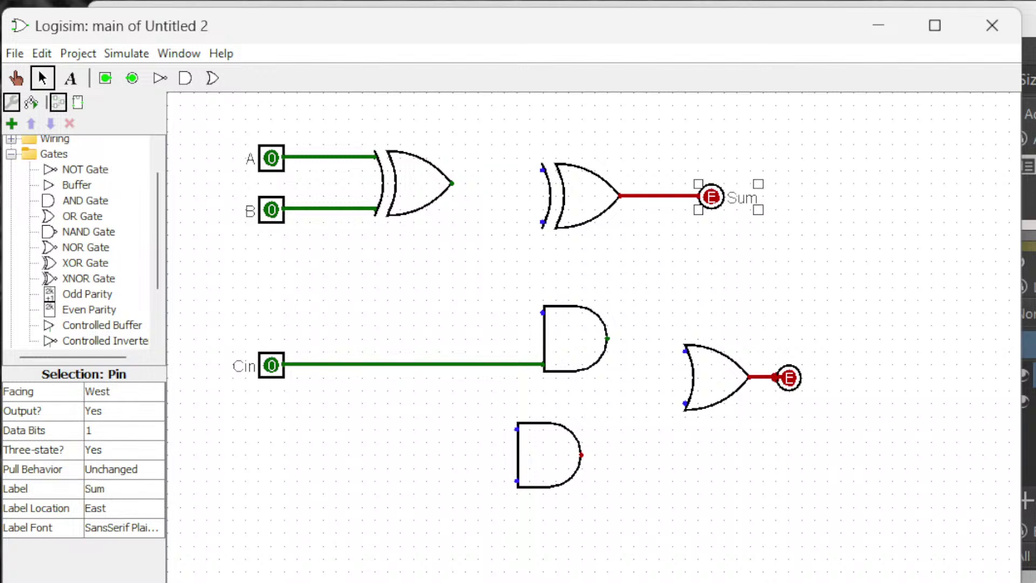
pyautogui.click(798, 387)
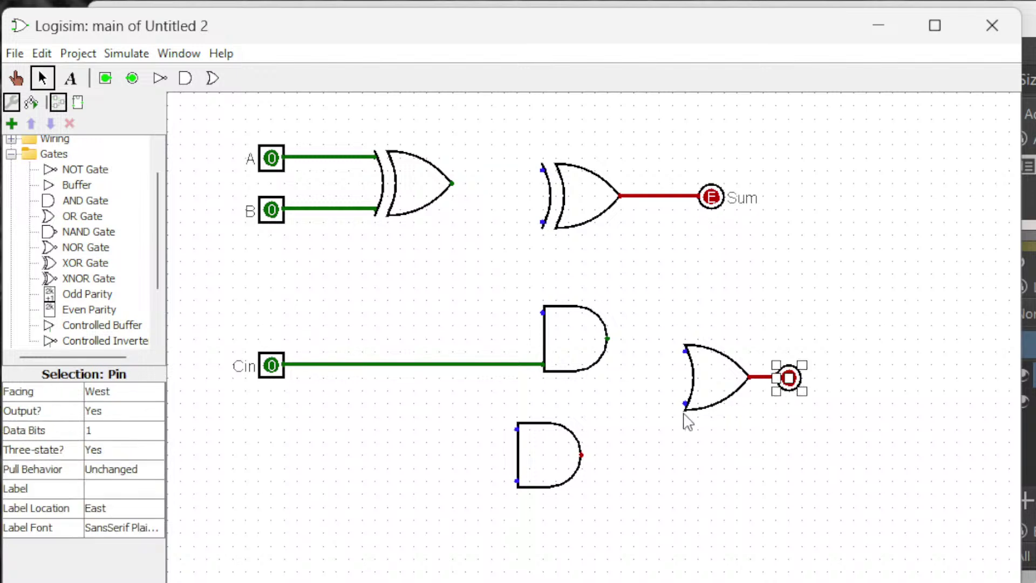
pyautogui.click(147, 490)
pyautogui.write('Cout')
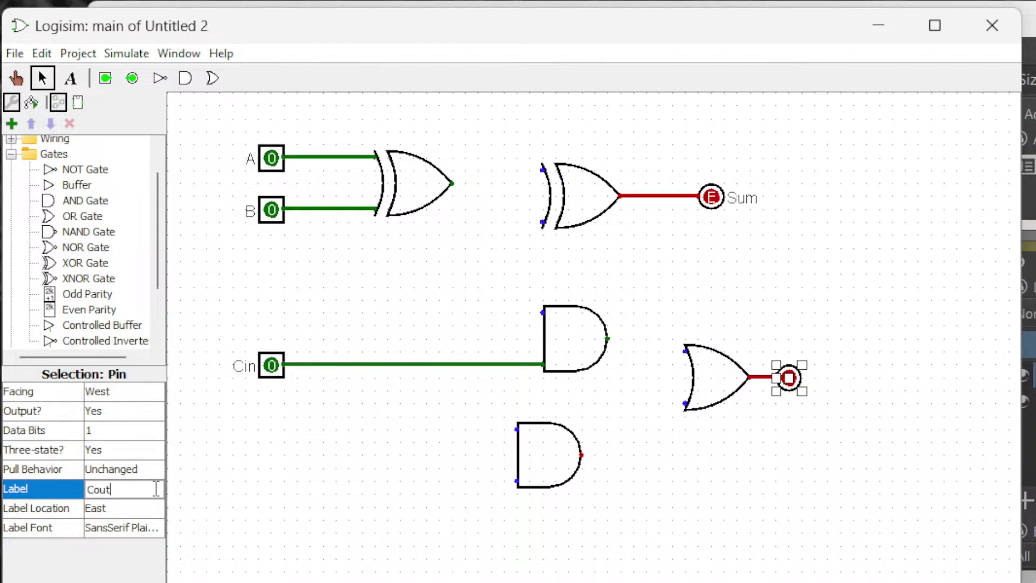
pyautogui.press('Return')
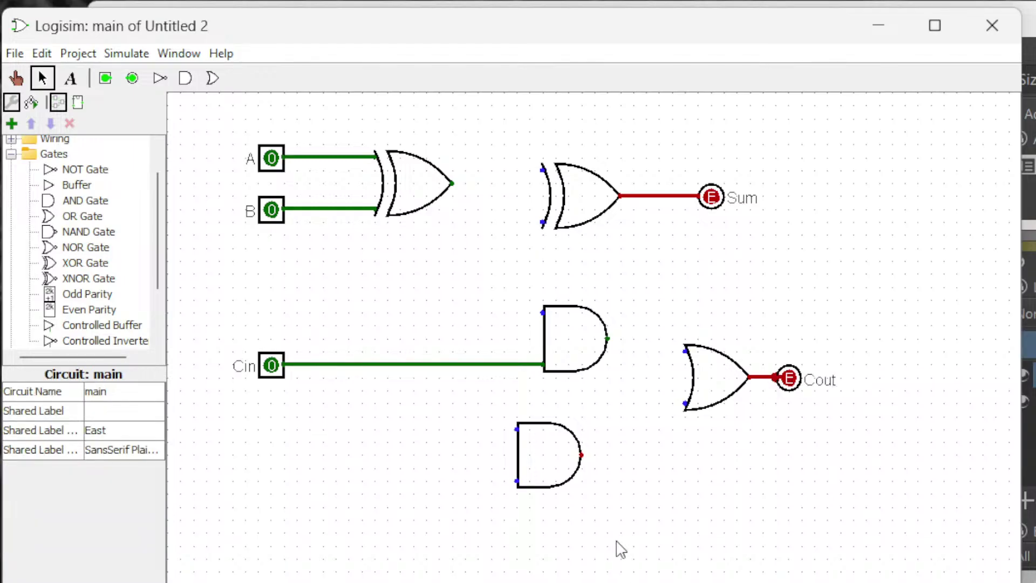
# Route the first XOR's output into the second XOR and the upper AND gate, realigning the Sum pin
pyautogui.click(573, 178)
pyautogui.moveTo(577, 200); pyautogui.dragTo(554, 216)
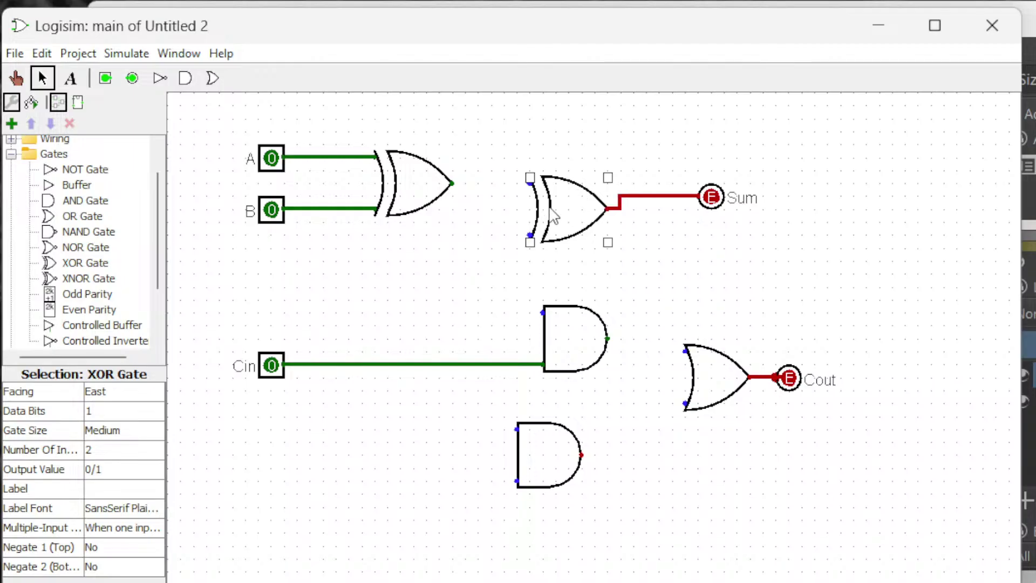
pyautogui.moveTo(453, 183)
pyautogui.mouseDown()
pyautogui.moveTo(513, 193)
pyautogui.moveTo(530, 183)
pyautogui.mouseUp()
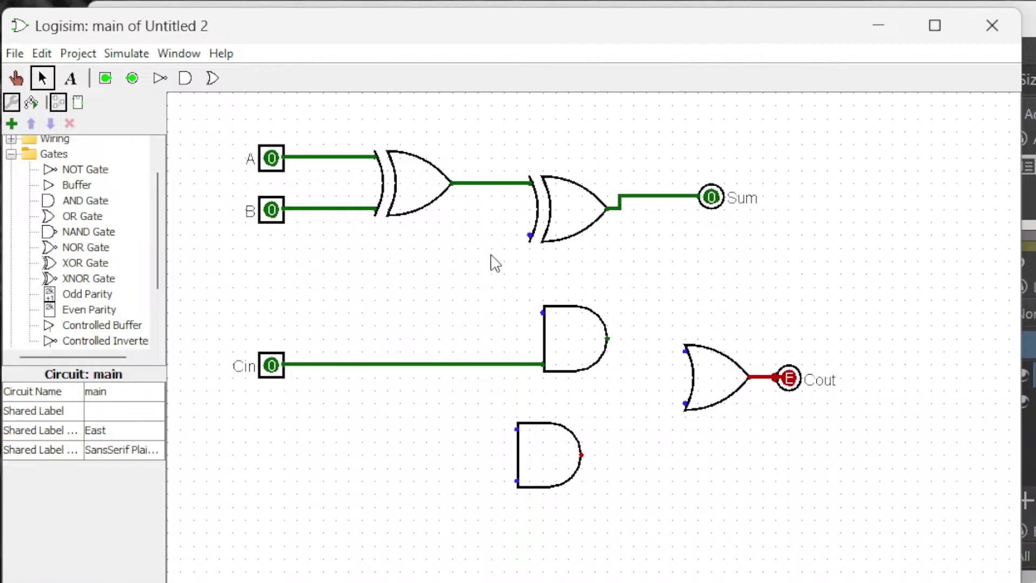
pyautogui.moveTo(718, 196); pyautogui.dragTo(716, 210)
pyautogui.click(699, 280)
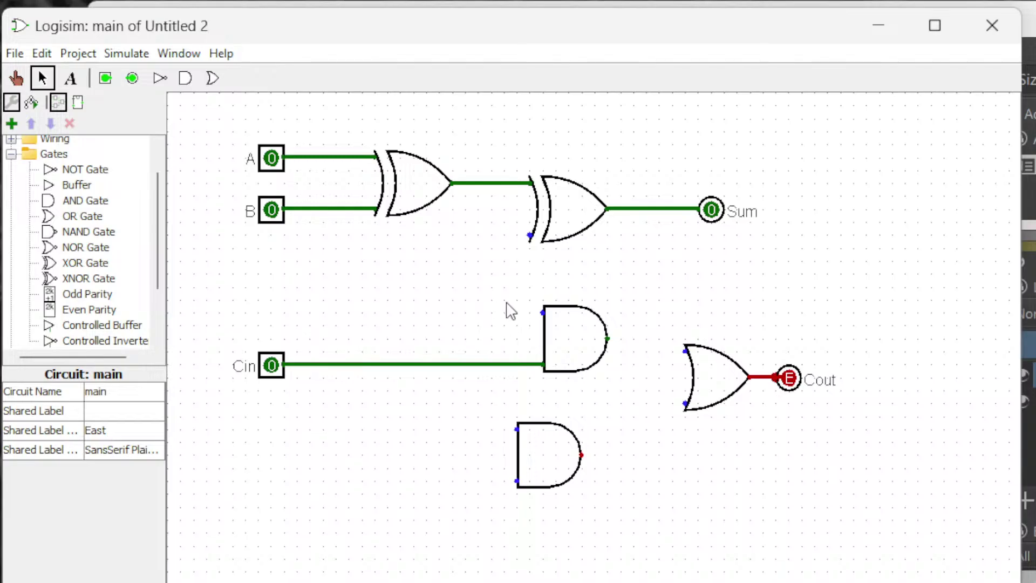
pyautogui.moveTo(477, 183); pyautogui.dragTo(544, 316)
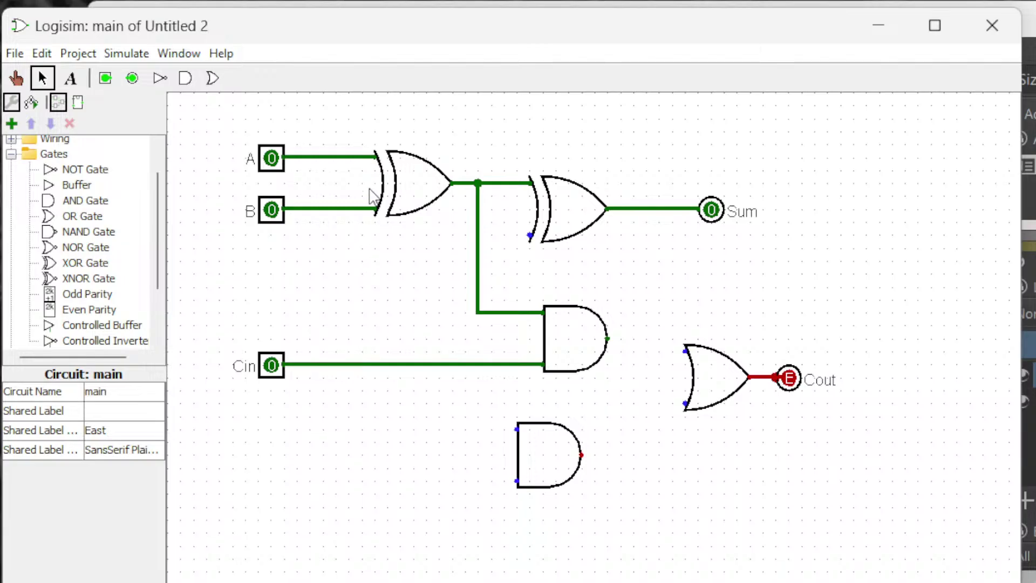
# Wire A and B into the lower AND, both ANDs into the OR, and Cin into the second XOR
pyautogui.moveTo(335, 157); pyautogui.dragTo(506, 429)
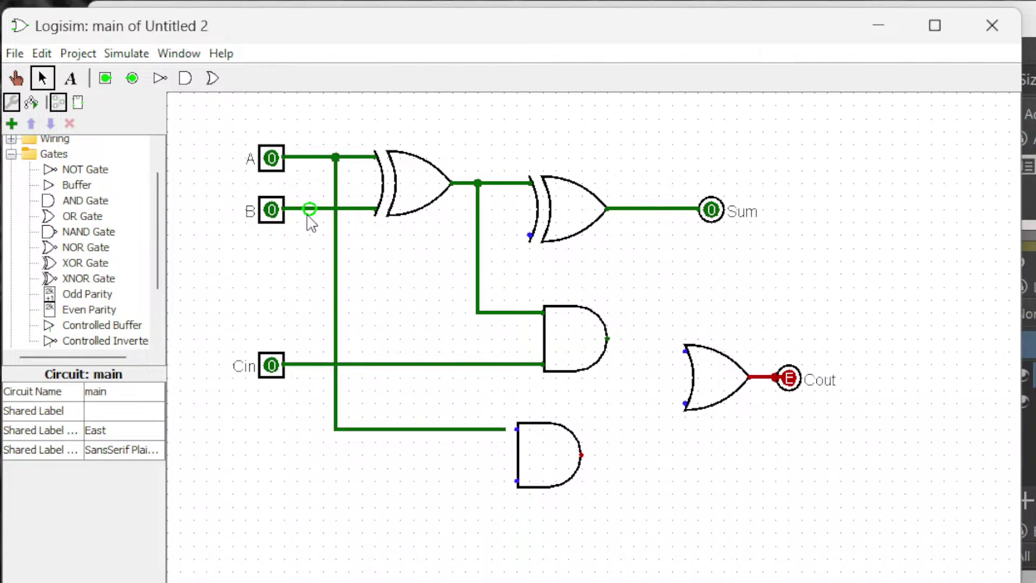
pyautogui.moveTo(310, 208); pyautogui.dragTo(517, 481)
pyautogui.moveTo(517, 429); pyautogui.dragTo(508, 430)
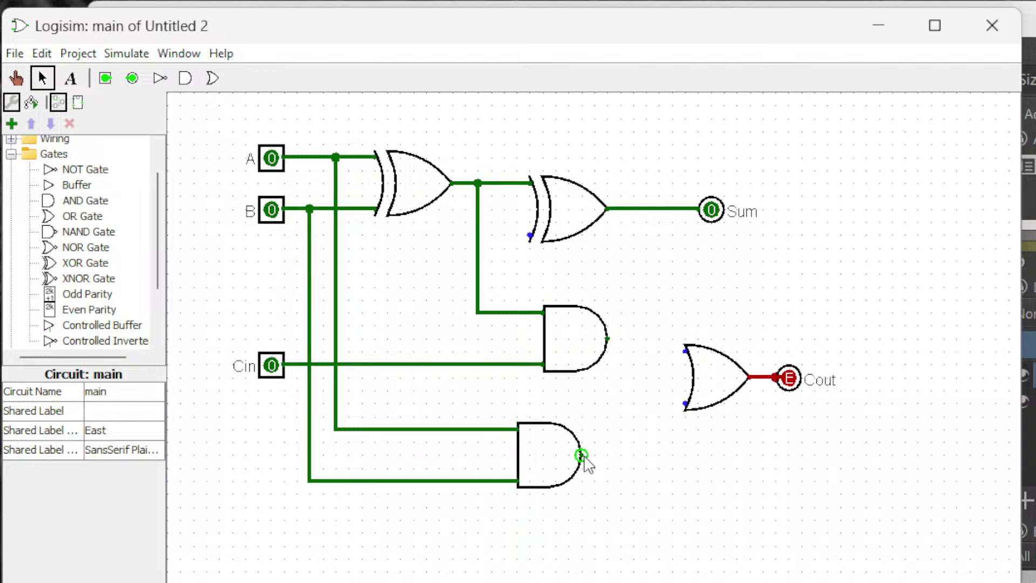
pyautogui.moveTo(581, 454); pyautogui.dragTo(648, 416)
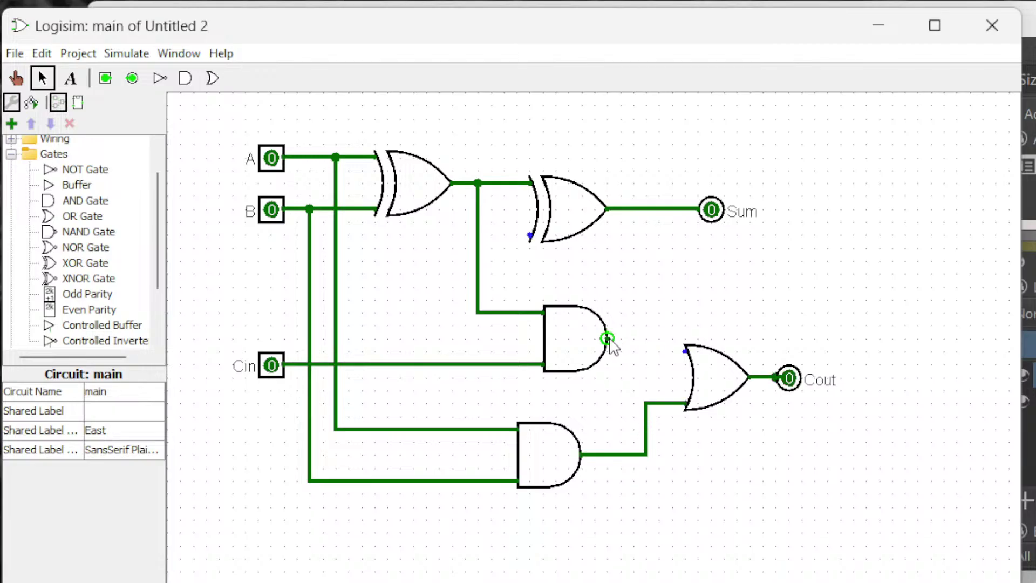
pyautogui.moveTo(607, 338); pyautogui.dragTo(647, 352)
pyautogui.moveTo(529, 236); pyautogui.dragTo(457, 364)
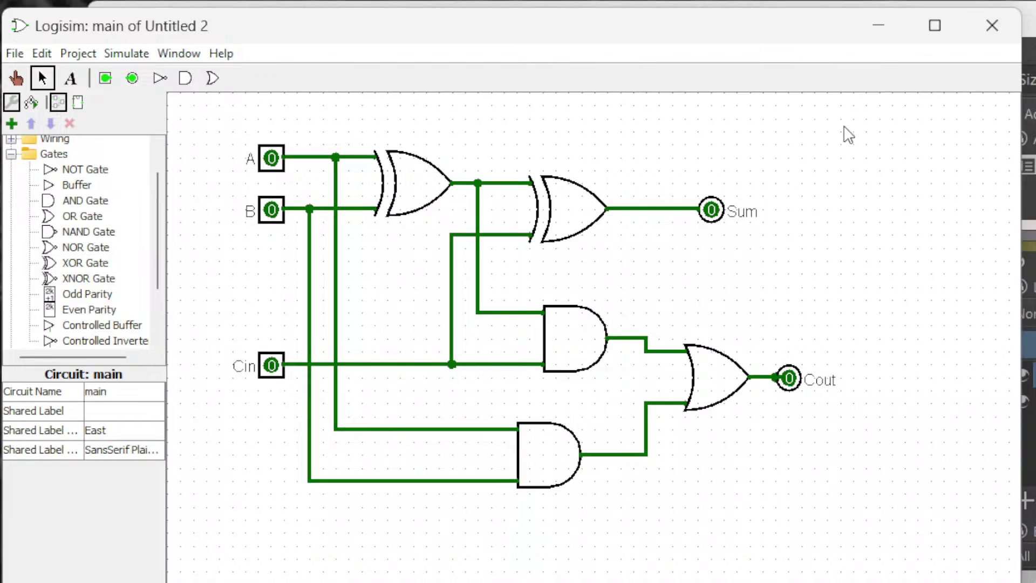
# Check the Krita truth table, then poke Cin to 1 in Logisim so Sum reads 1
pyautogui.hotkey('alt', 'Tab')
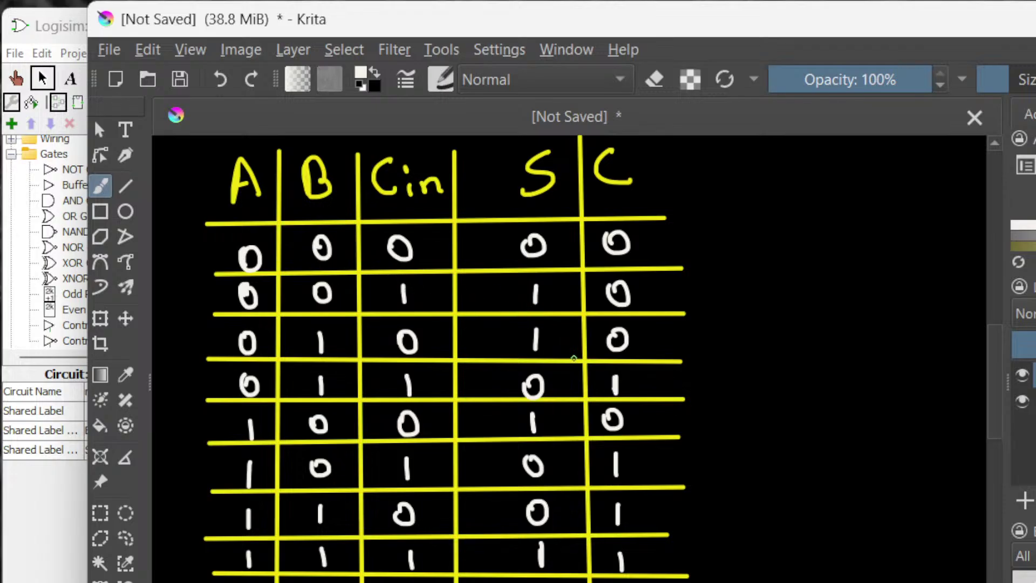
pyautogui.hotkey('alt', 'Tab')
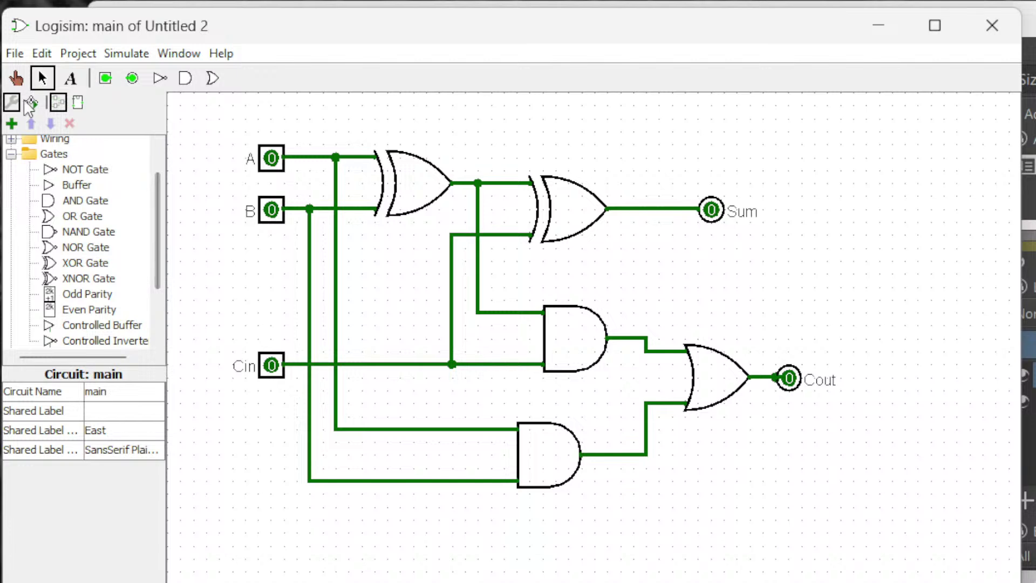
pyautogui.click(16, 79)
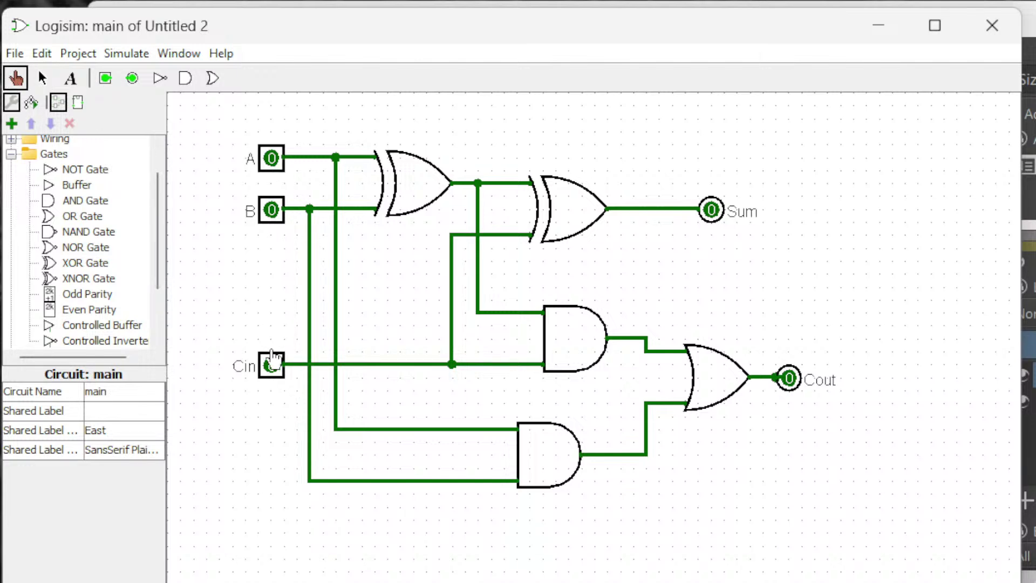
pyautogui.click(271, 363)
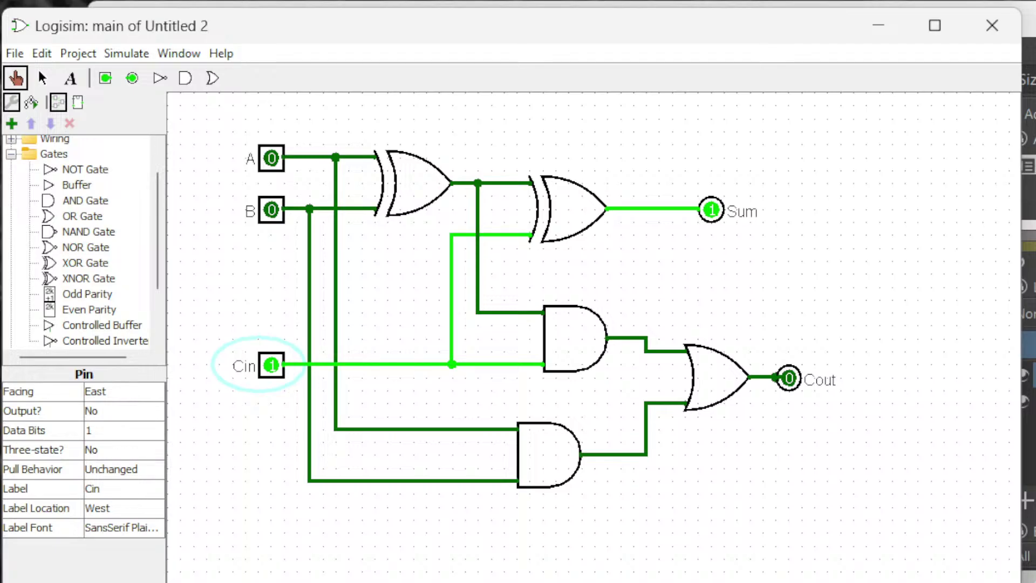
# Recheck the truth table in Krita, then minimize Krita to return to the Logisim circuit
pyautogui.hotkey('alt', 'Tab')
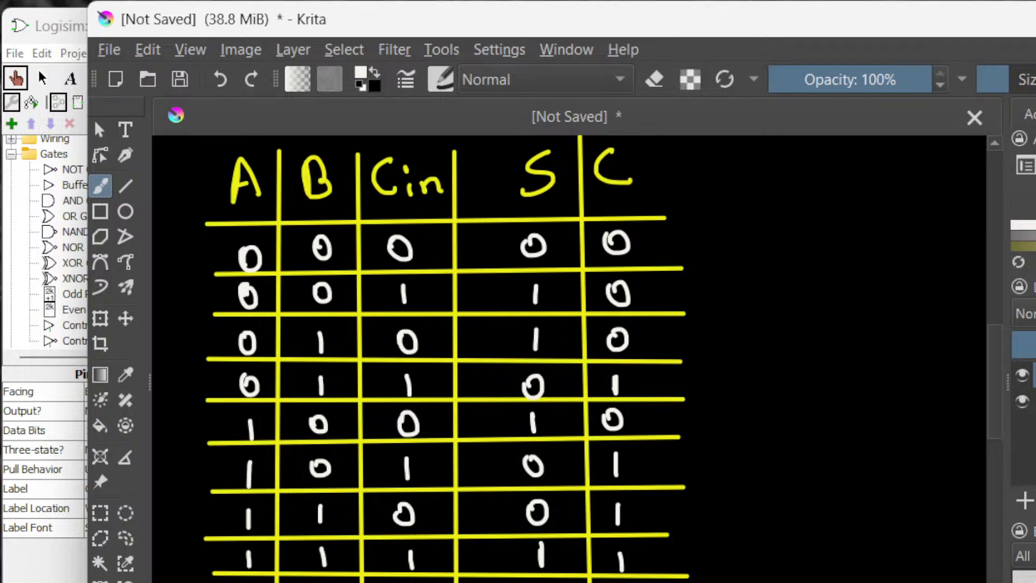
pyautogui.press('super+Down')
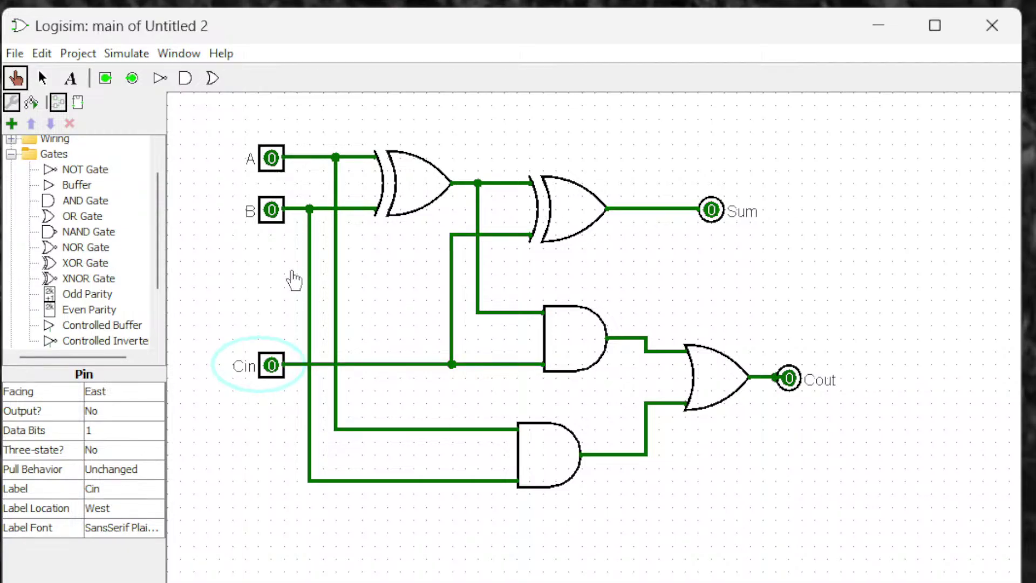
# With A at 0, toggle Cin and B through their combinations, ending with all inputs 0
pyautogui.click(273, 366)
pyautogui.click(272, 366)
pyautogui.click(271, 210)
pyautogui.click(272, 210)
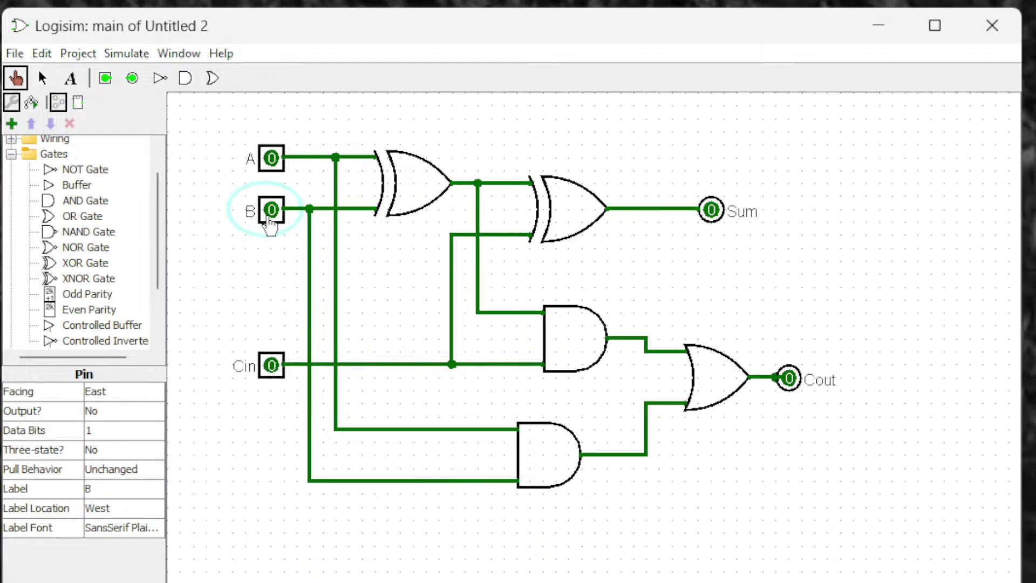
pyautogui.click(272, 210)
pyautogui.click(273, 366)
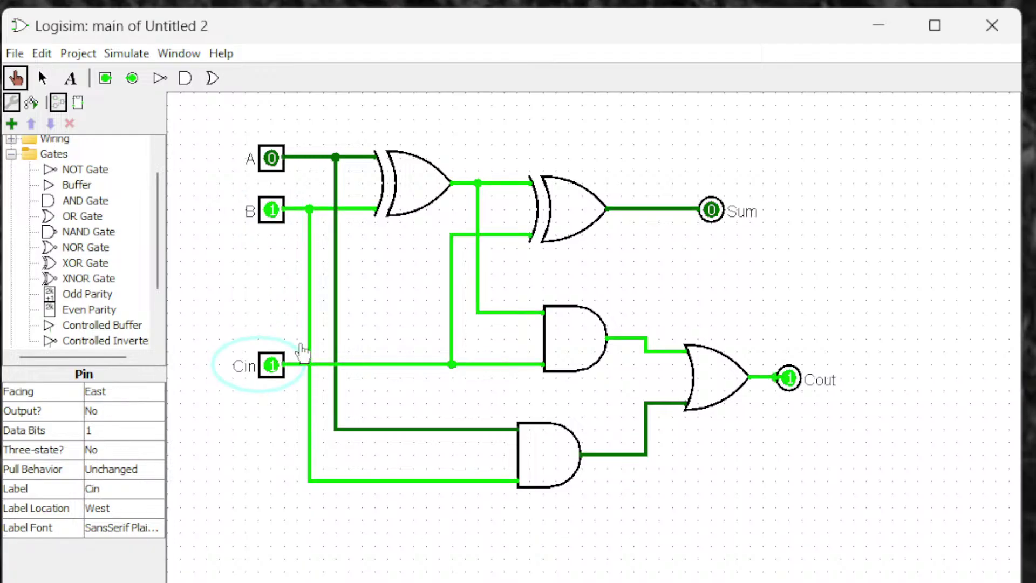
pyautogui.click(274, 367)
pyautogui.click(272, 210)
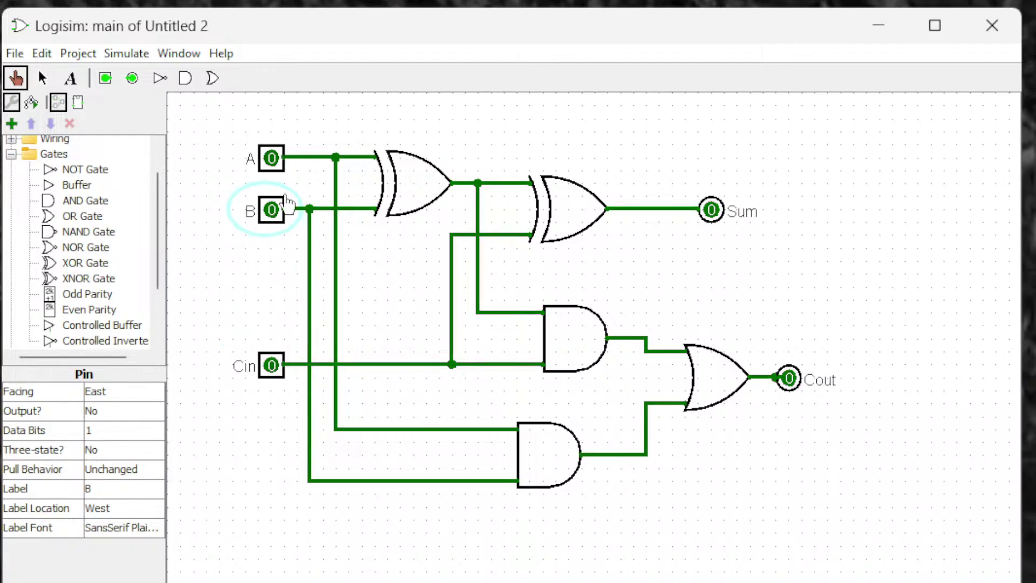
# Test combinations with A at 1, finishing with A, B, Cin all 1, and compare with the Krita table
pyautogui.click(272, 159)
pyautogui.click(272, 158)
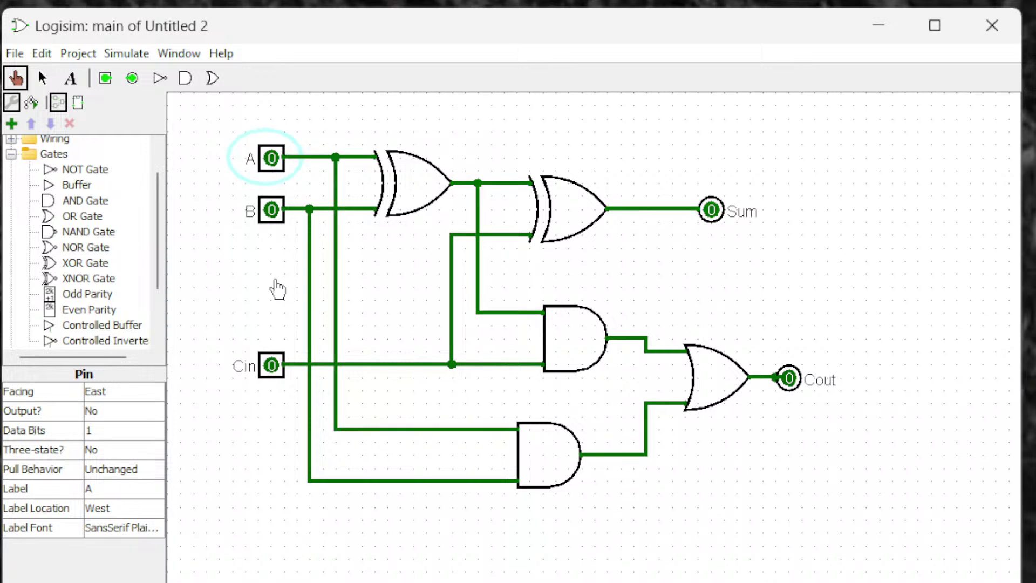
pyautogui.click(272, 159)
pyautogui.click(273, 367)
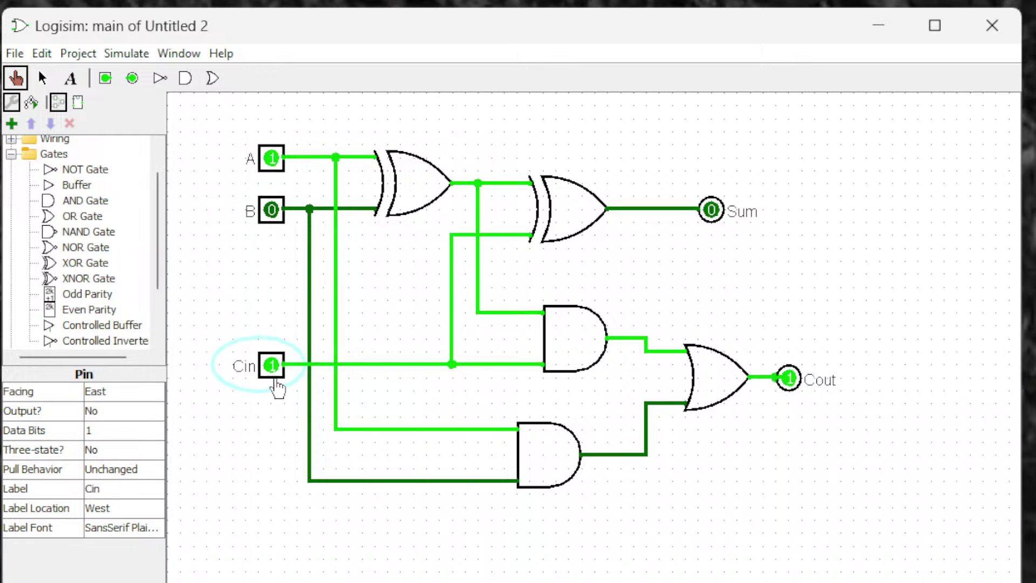
pyautogui.click(272, 367)
pyautogui.click(271, 211)
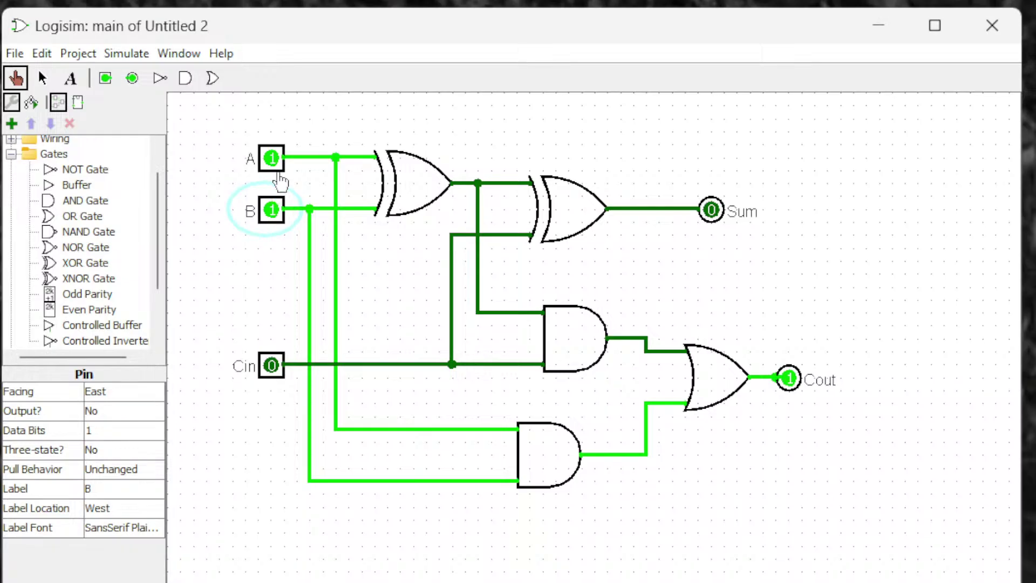
pyautogui.click(272, 366)
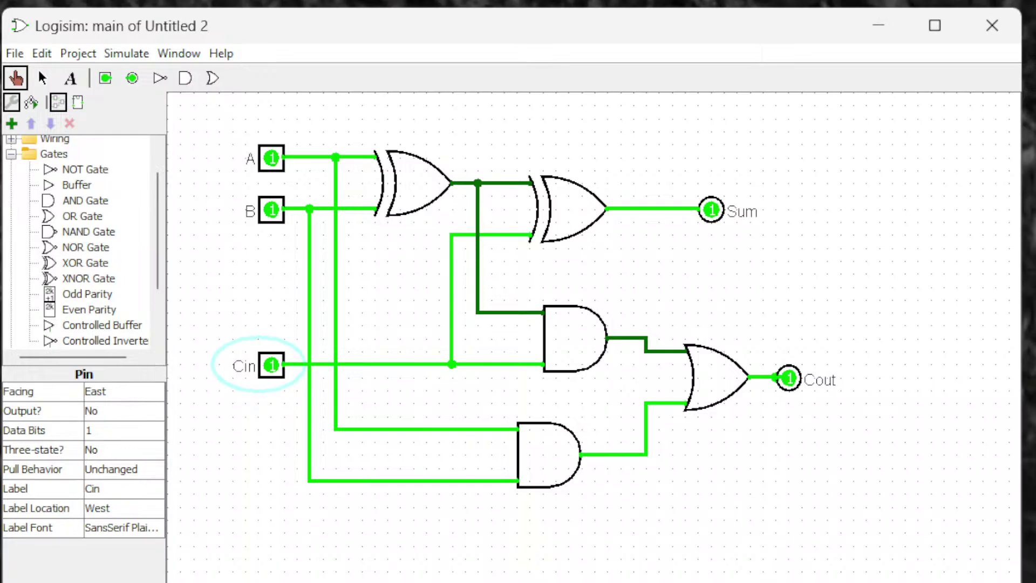
pyautogui.hotkey('alt', 'Tab')
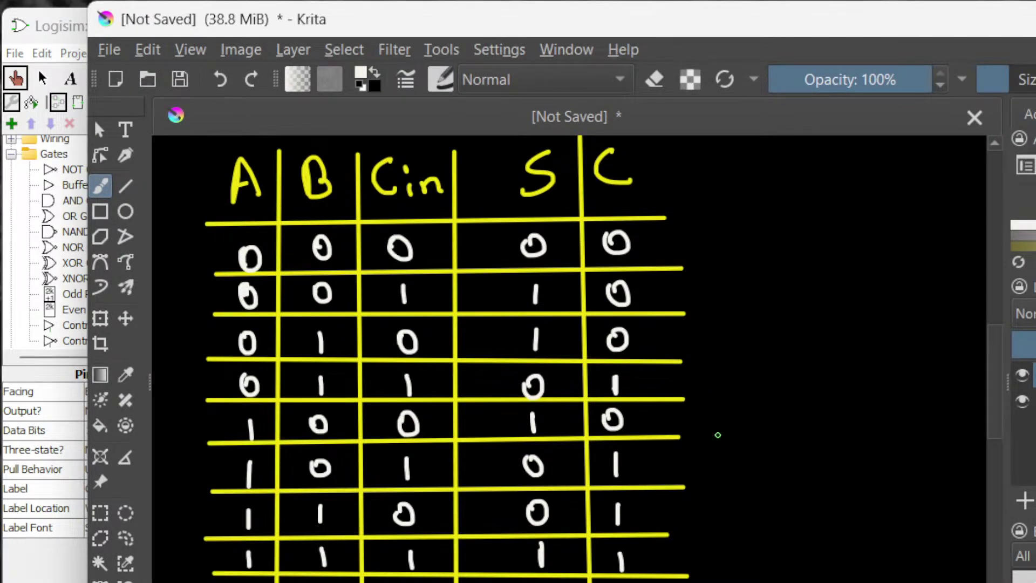
pyautogui.hotkey('alt', 'Tab')
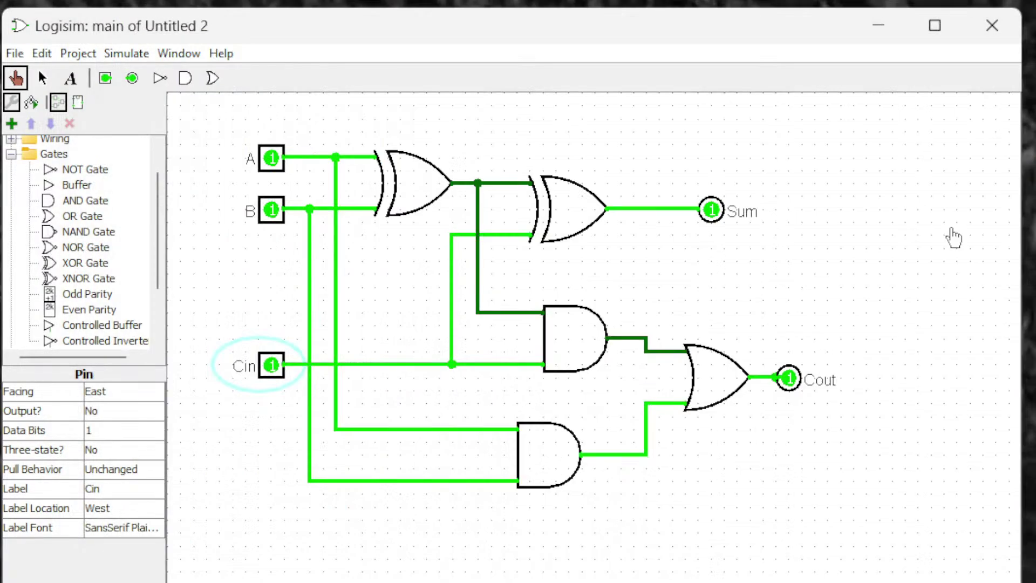